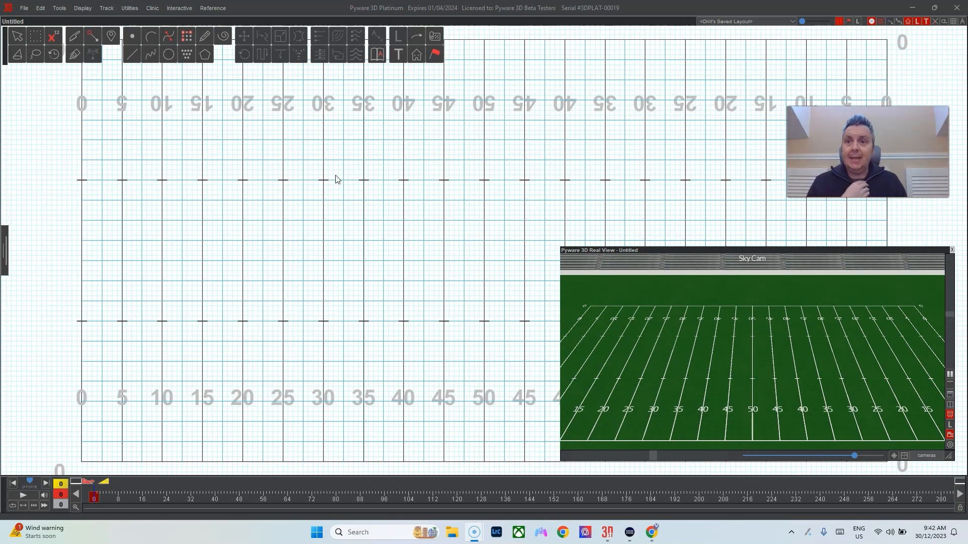
# - Open the Shortcut Editor, move it clear of the field's centre and enlarge it to show more of the shortcut list
pyautogui.click(137, 10)
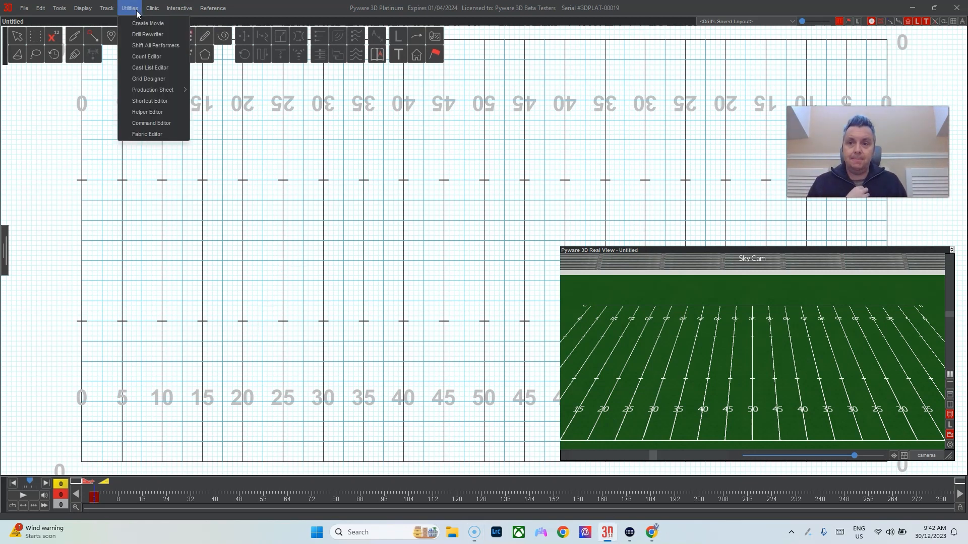
pyautogui.click(150, 100)
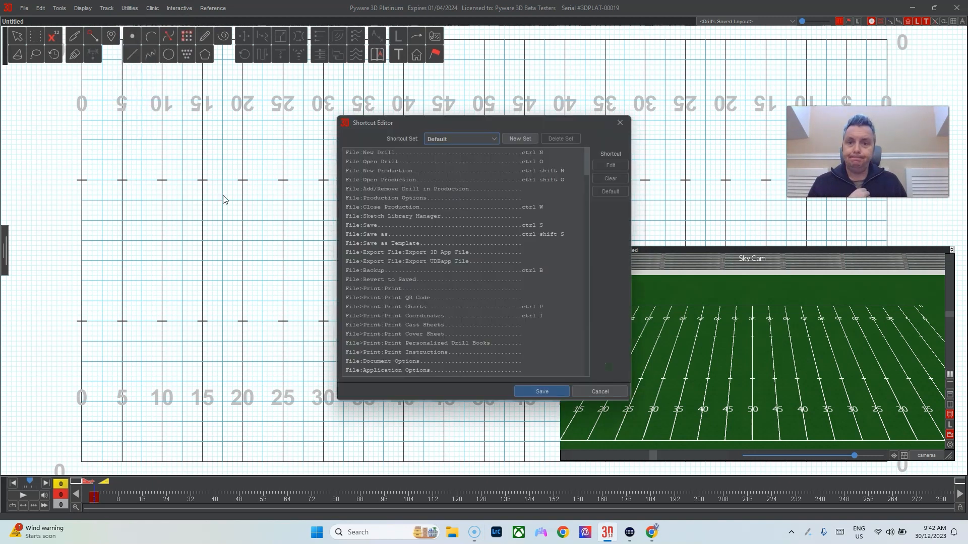
pyautogui.moveTo(438, 125); pyautogui.dragTo(139, 99)
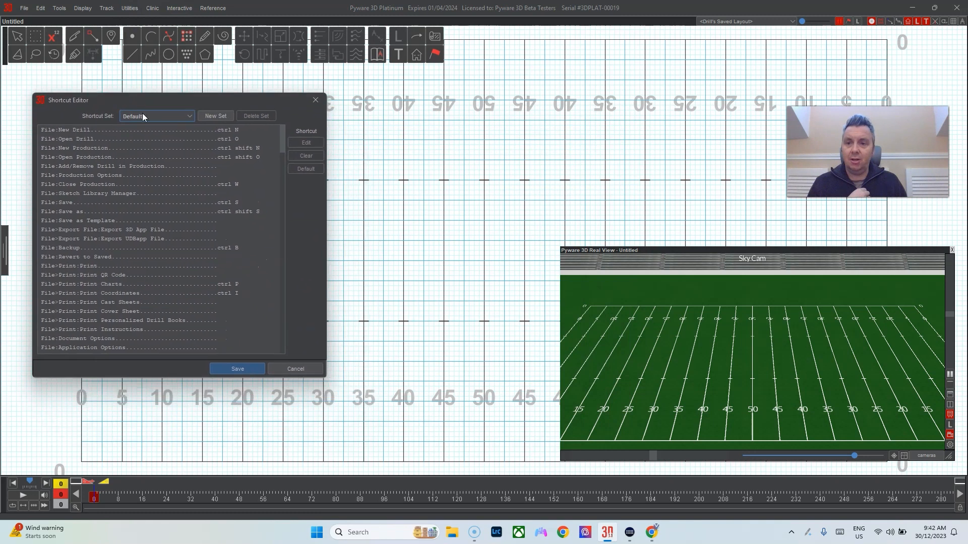
pyautogui.moveTo(323, 379); pyautogui.dragTo(333, 457)
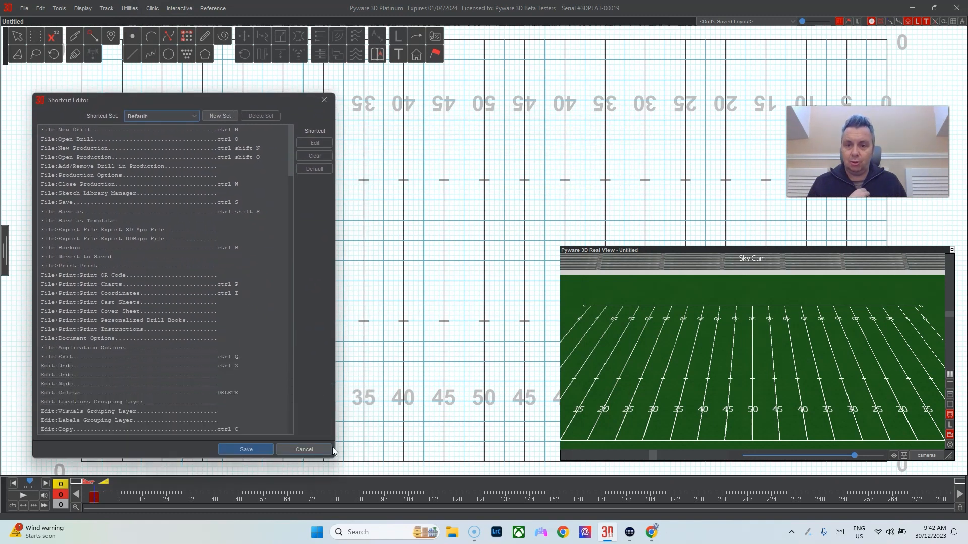
pyautogui.scroll(-1, 288, 172)
pyautogui.moveTo(288, 171); pyautogui.dragTo(293, 136)
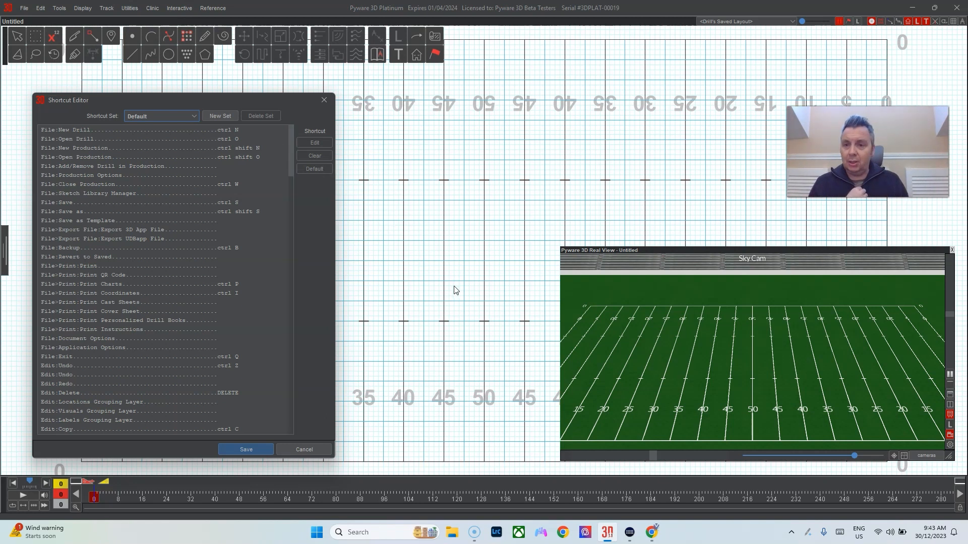
# - Switch to the Google Docs document and correct the heading to read PYWARE SHORTCUTS
pyautogui.click(652, 533)
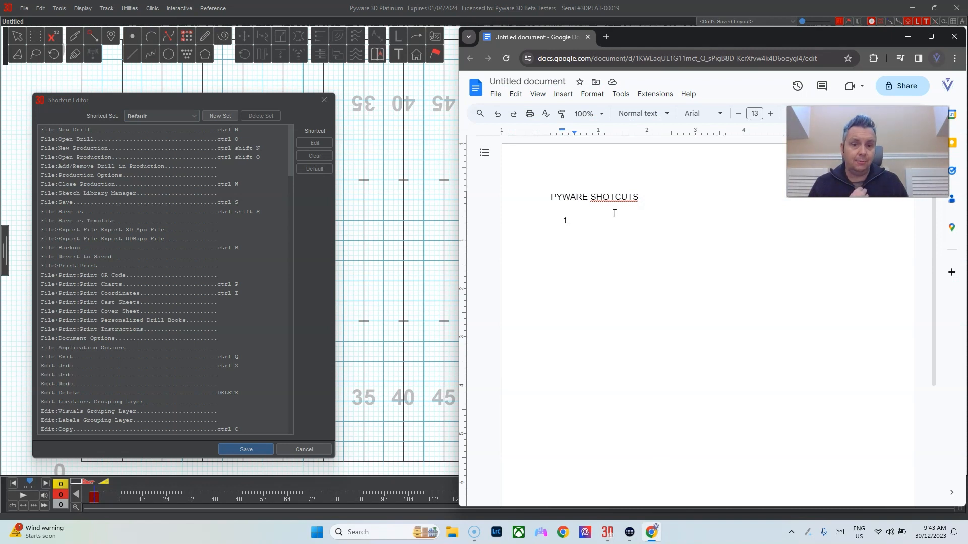
pyautogui.click(612, 197)
pyautogui.click(613, 182)
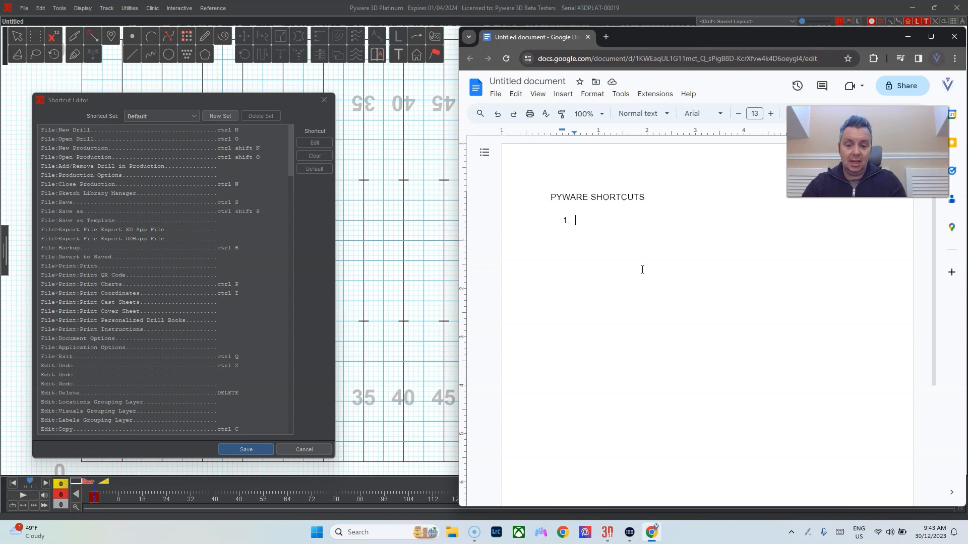
# - Add "SAVE - CTRL s" as the first item of the numbered list under the heading
pyautogui.write('SAVE ')
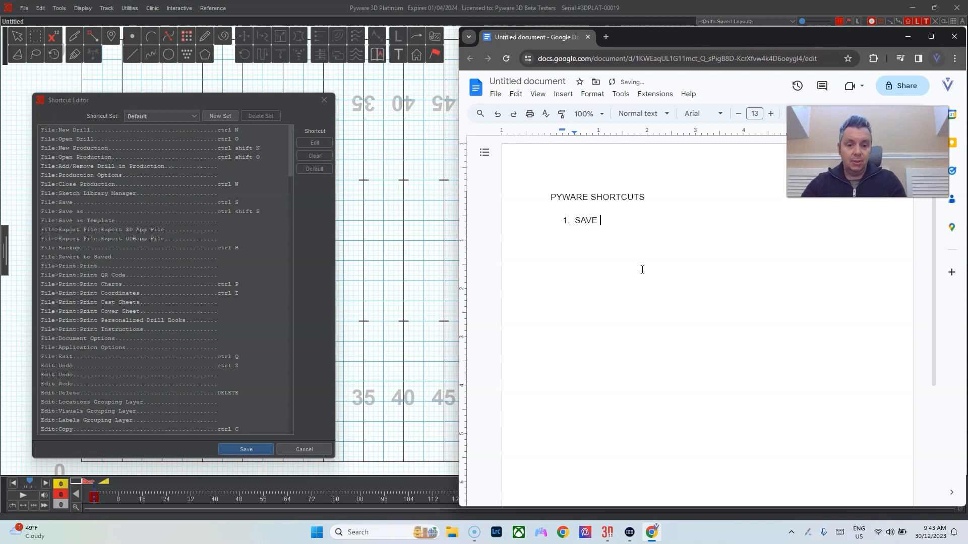
pyautogui.write('- CTR')
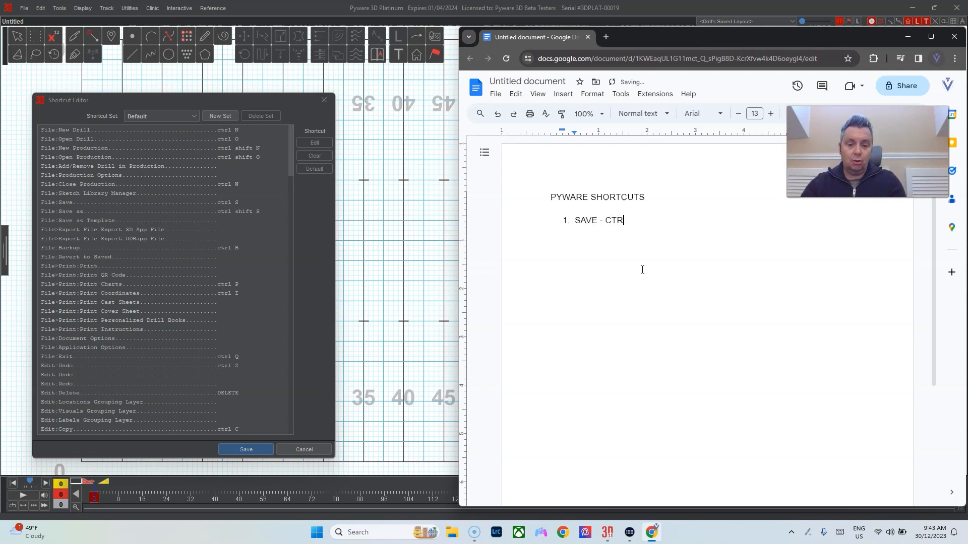
pyautogui.write('L s')
pyautogui.press('Return')
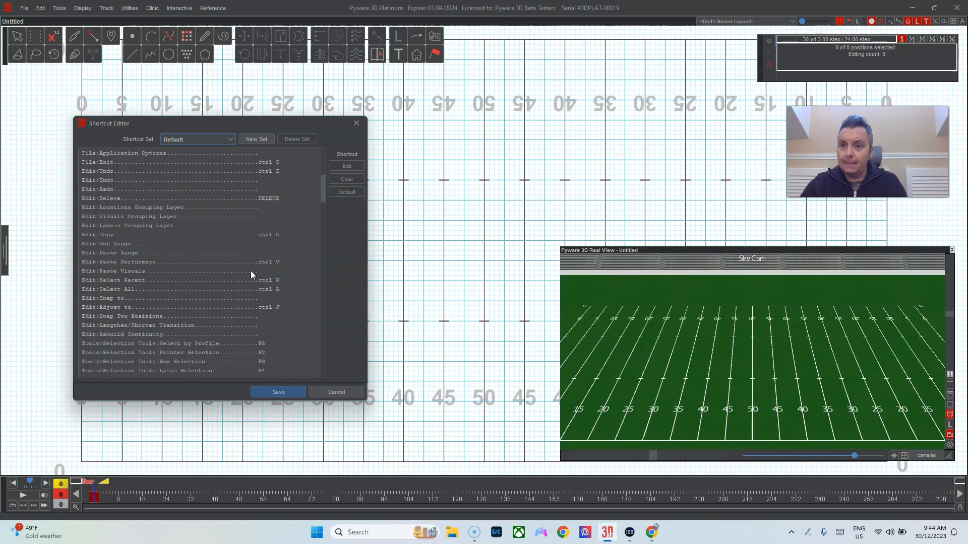
# - Review the Edit, Tools and Display shortcuts in Pyware's Default set and select Display:Whole Step
pyautogui.scroll(-6, 252, 272)
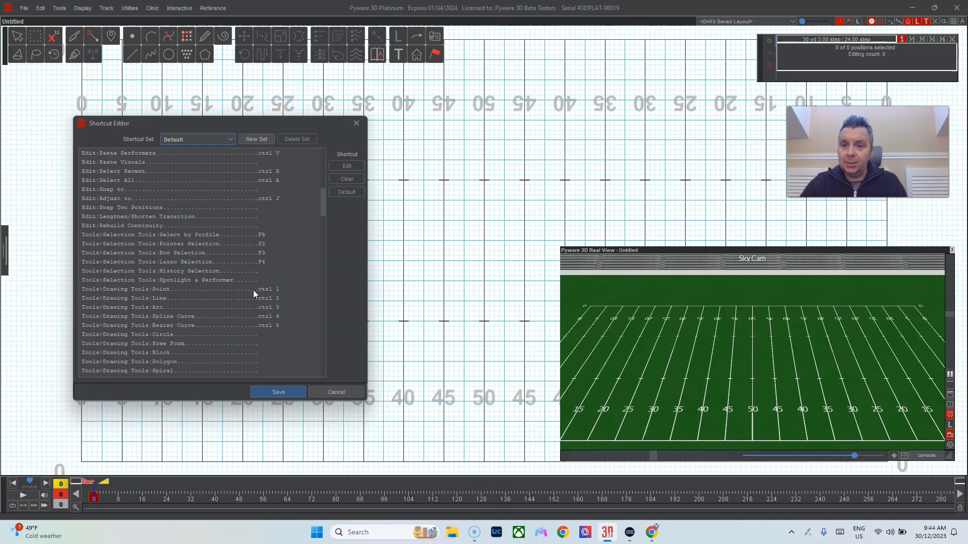
pyautogui.scroll(-12, 295, 330)
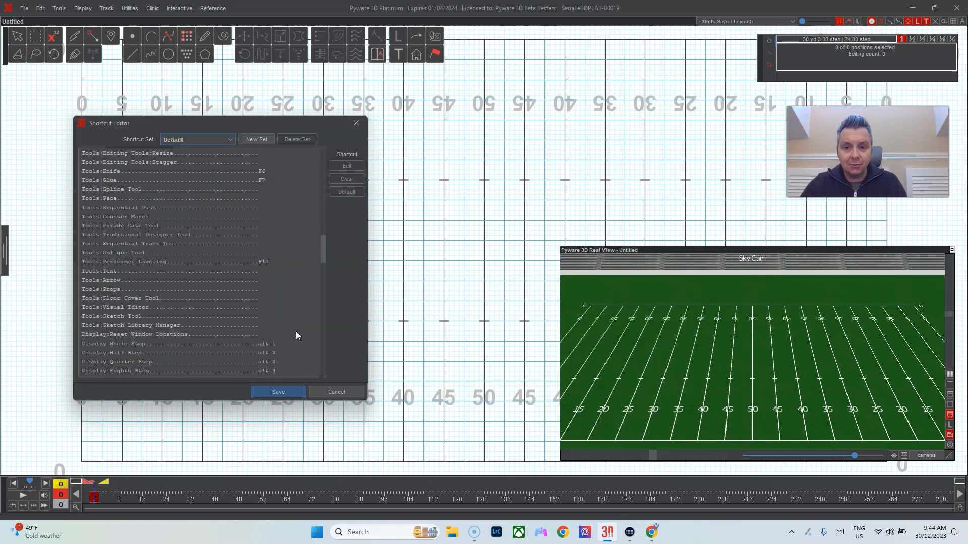
pyautogui.scroll(-2, 297, 337)
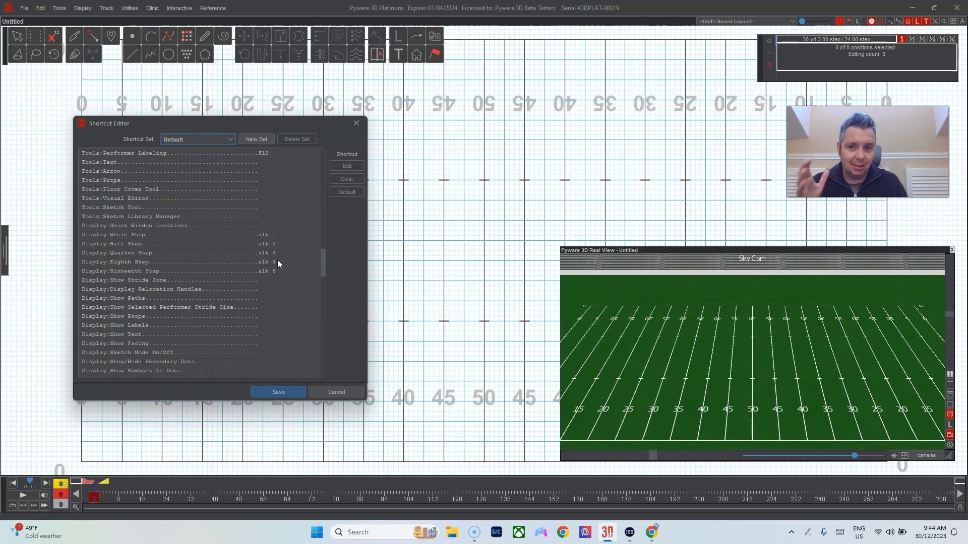
pyautogui.click(268, 234)
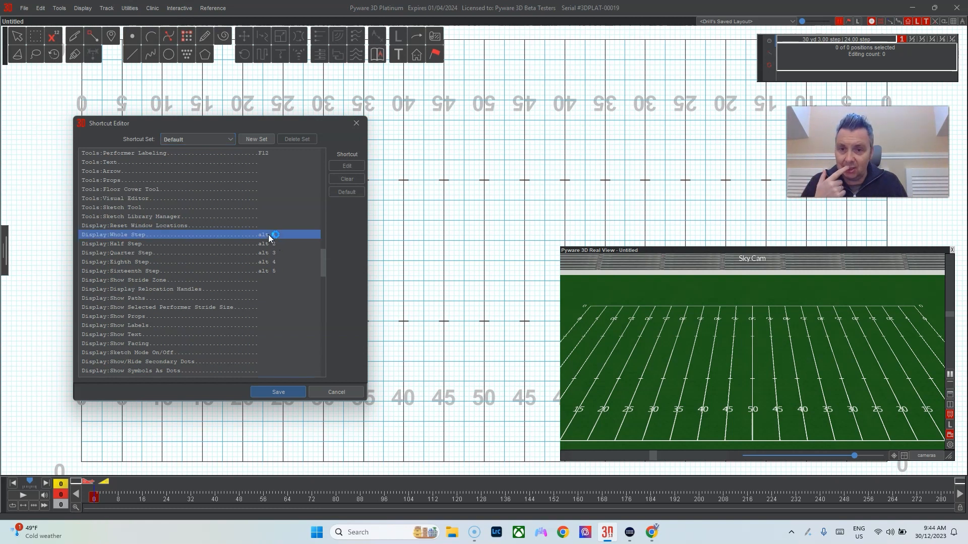
pyautogui.scroll(2, 308, 242)
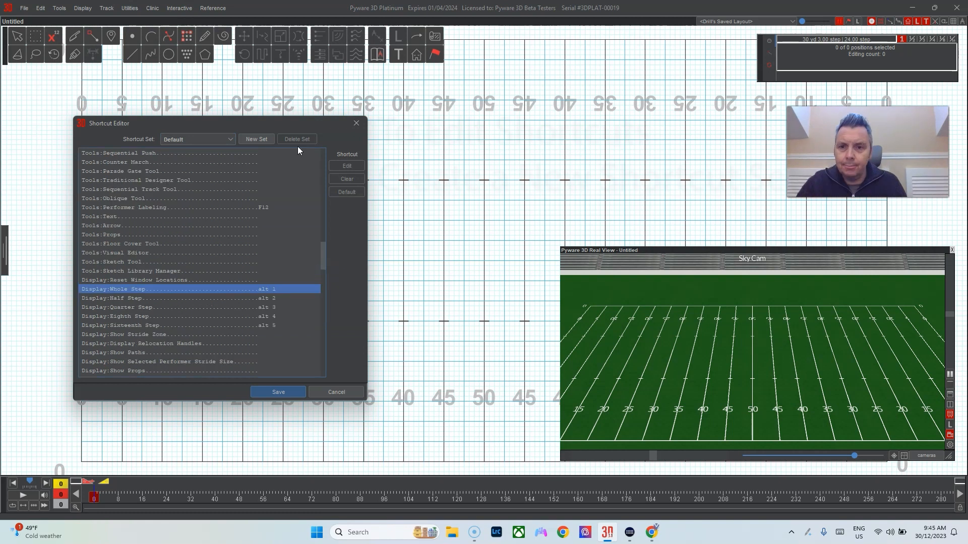
# - Create a new shortcut set named NEW SET as a copy of the Default set
pyautogui.click(255, 139)
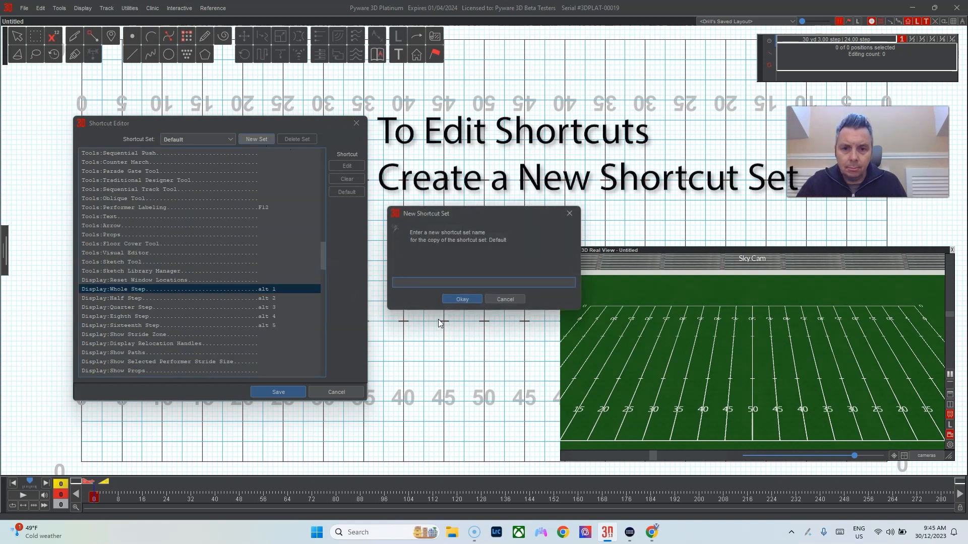
pyautogui.write('N')
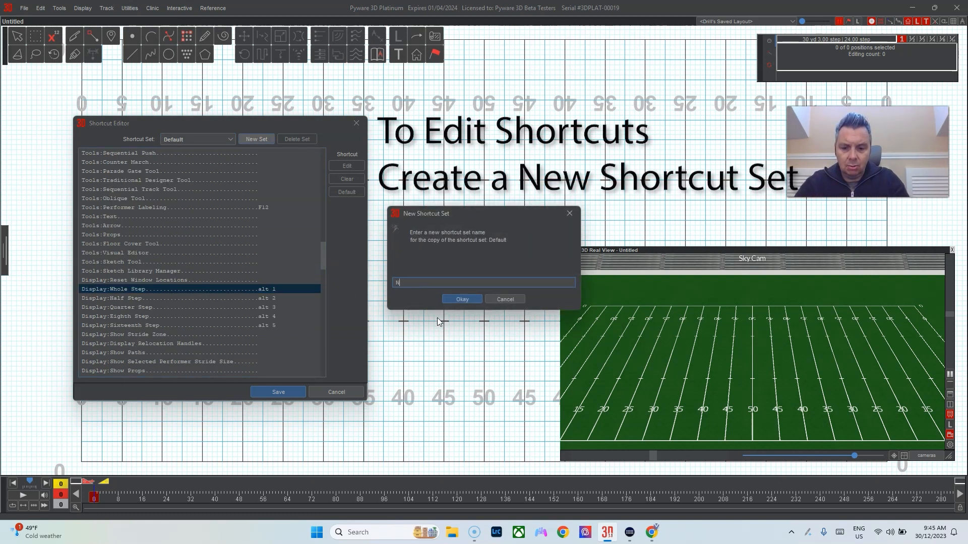
pyautogui.write('EWS ET')
pyautogui.press('BackSpace')
pyautogui.press('BackSpace')
pyautogui.press('BackSpace')
pyautogui.press('BackSpace')
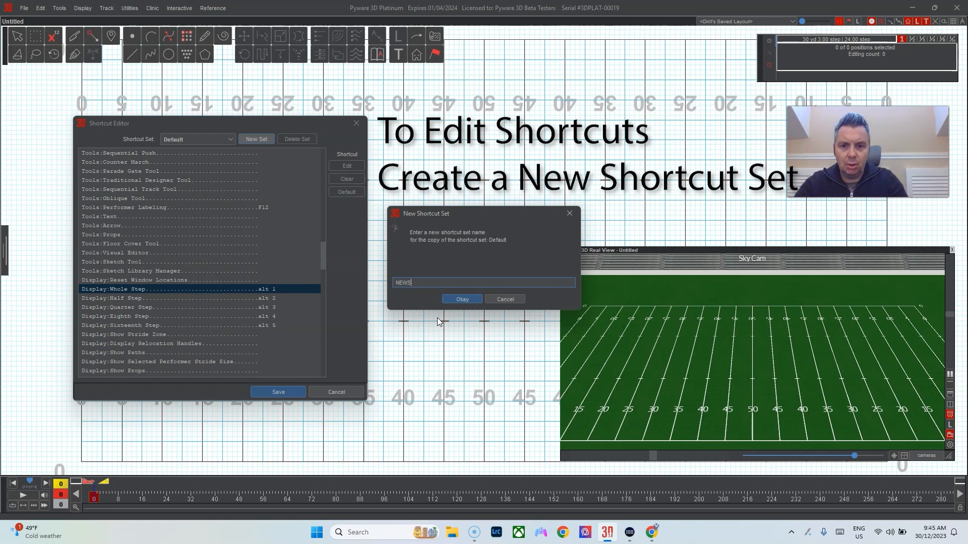
pyautogui.write('SET')
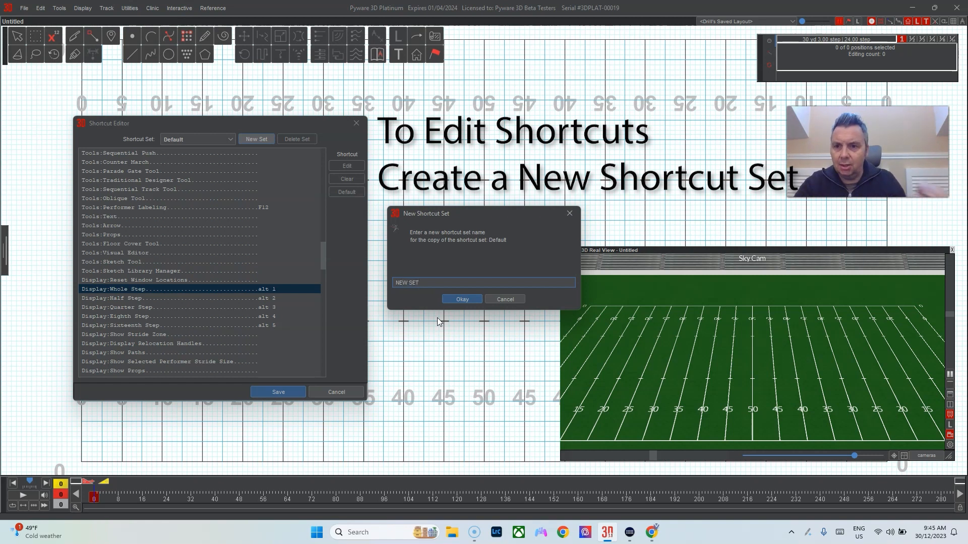
pyautogui.click(462, 301)
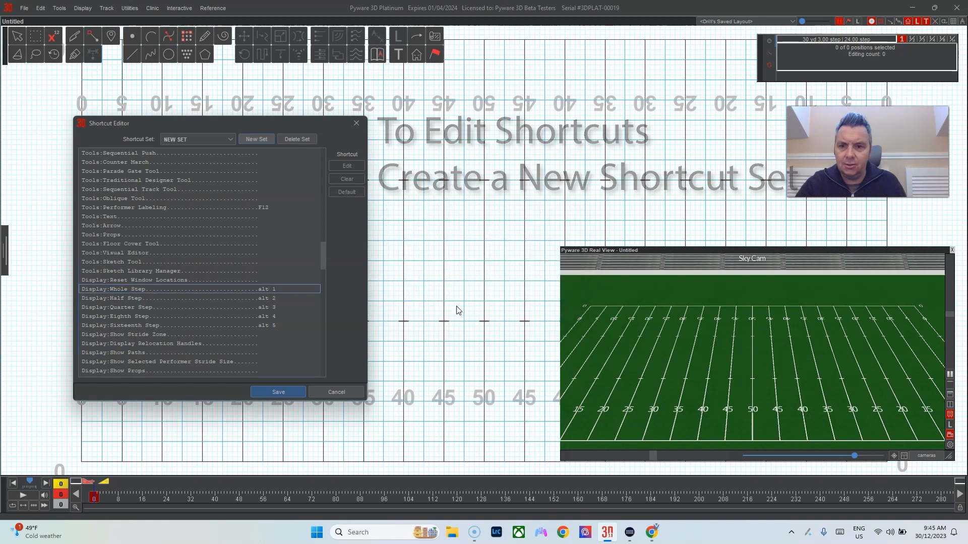
# - Assign Ctrl + 6 as the shortcut for Display:Whole Step in NEW SET
pyautogui.click(272, 290)
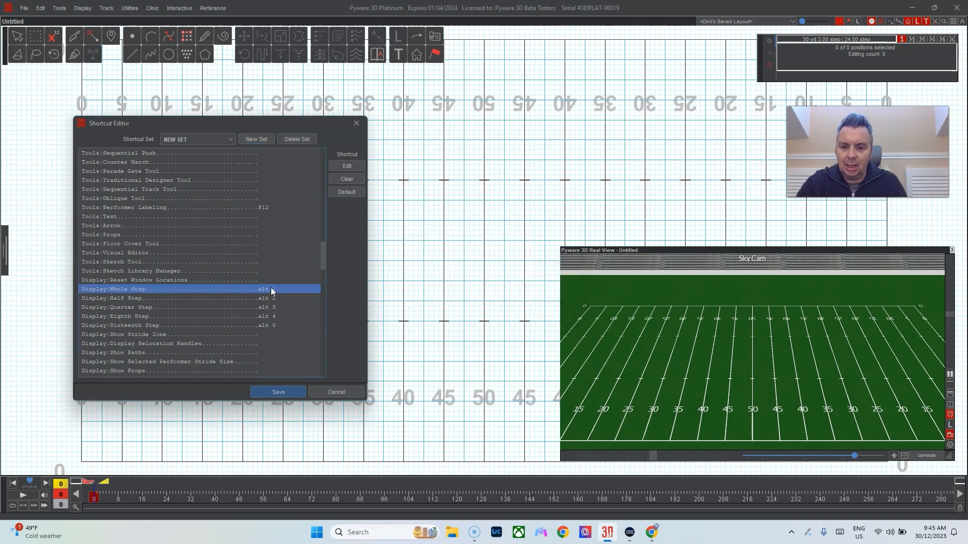
pyautogui.click(347, 167)
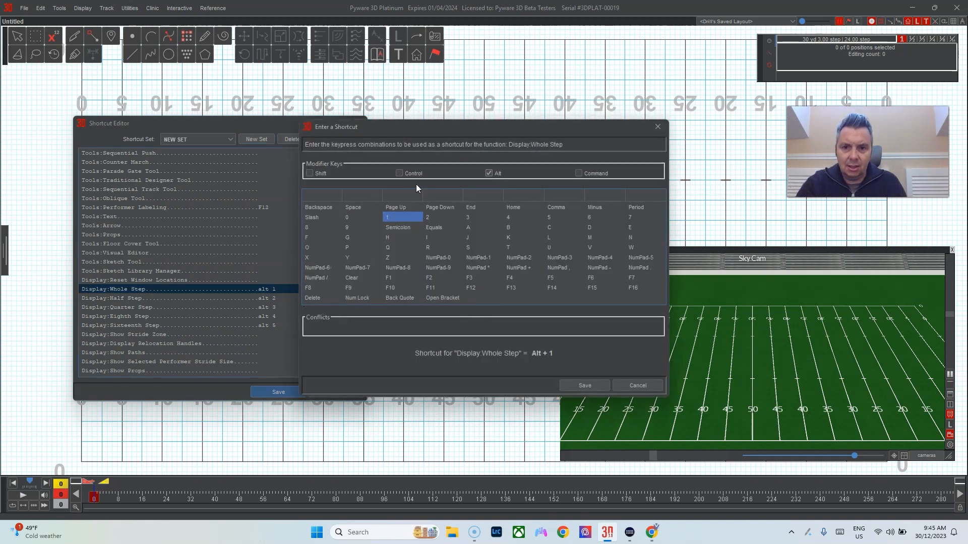
pyautogui.hotkey('ctrl', '5')
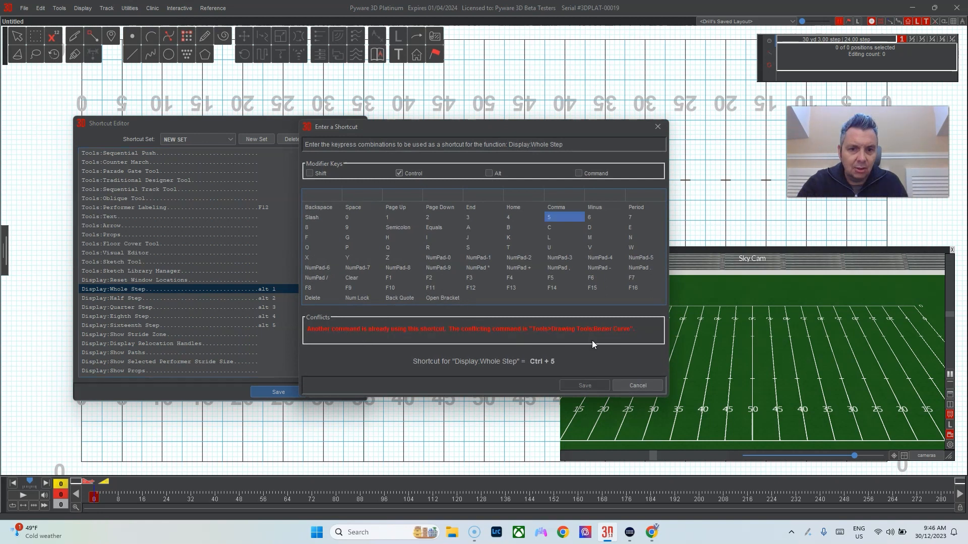
pyautogui.click(595, 217)
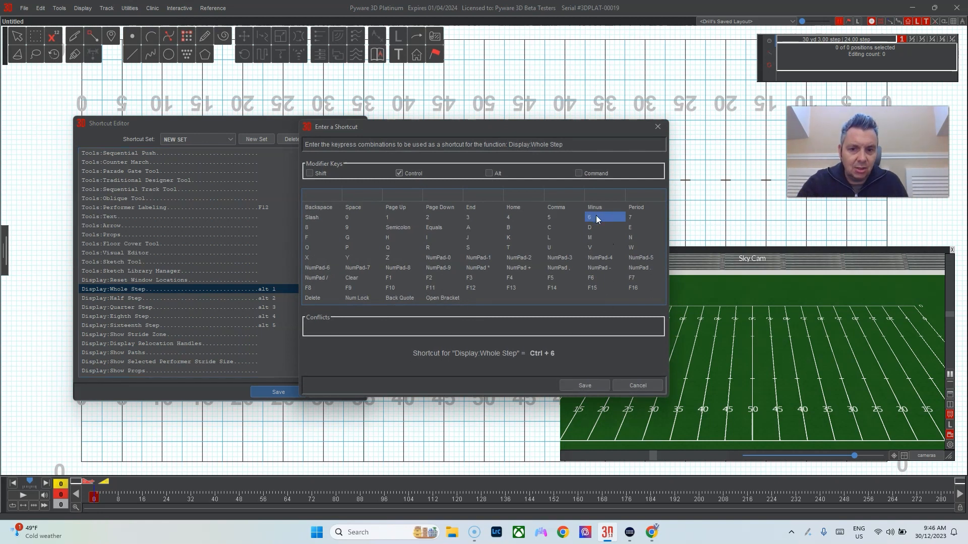
pyautogui.click(590, 386)
# - Change the Display:Half Step shortcut to Ctrl + 7 and save it
pyautogui.click(268, 298)
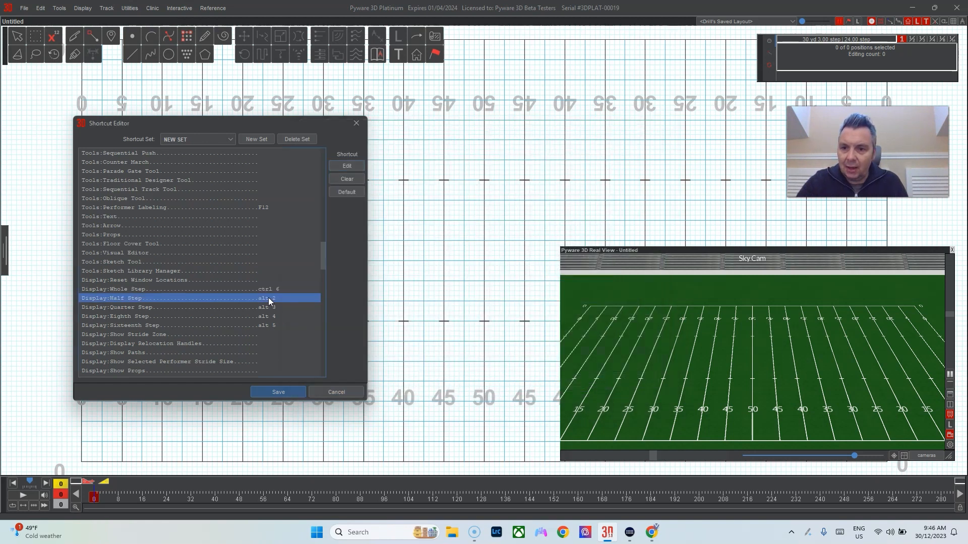
pyautogui.click(349, 166)
pyautogui.click(400, 173)
pyautogui.click(489, 173)
pyautogui.click(634, 217)
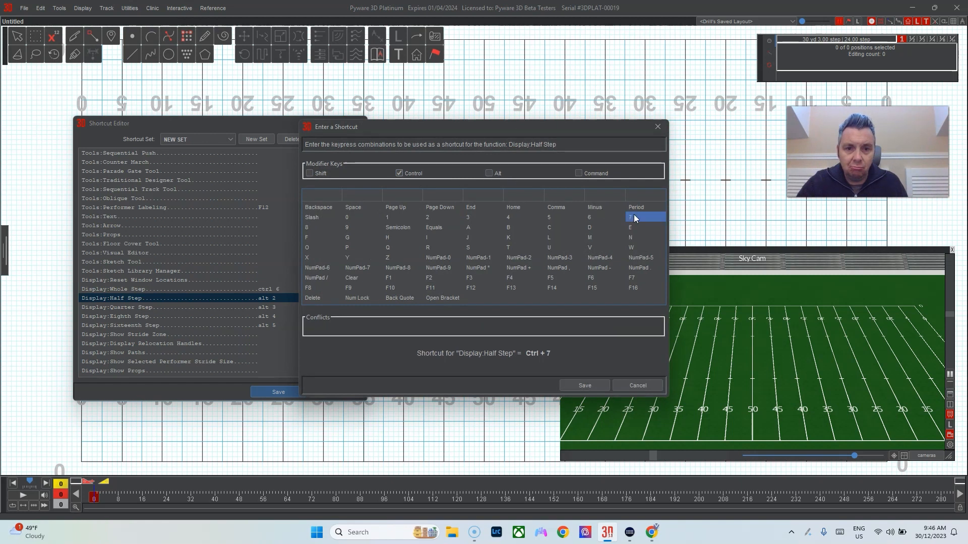
pyautogui.click(587, 387)
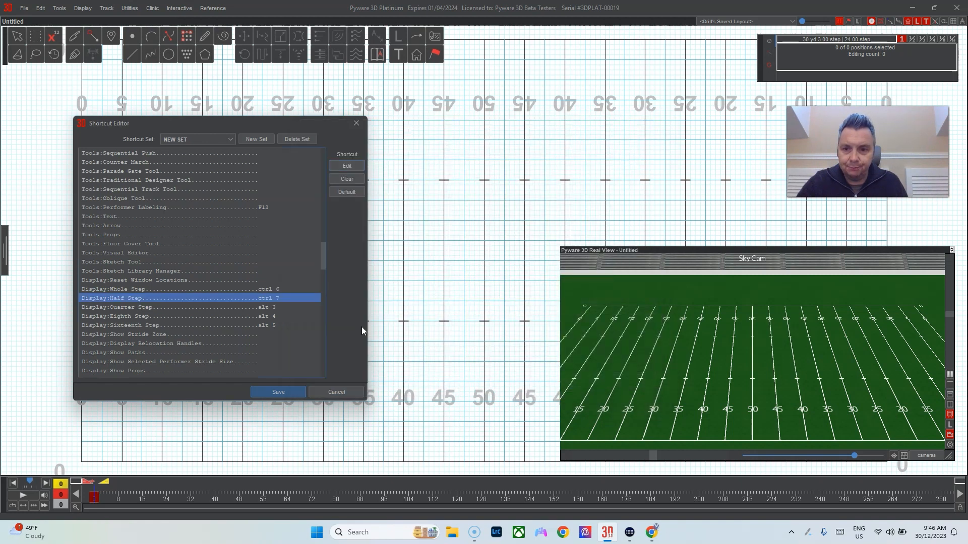
# - Change the Display:Quarter Step shortcut to Ctrl + 8 and save it
pyautogui.click(264, 309)
pyautogui.click(349, 166)
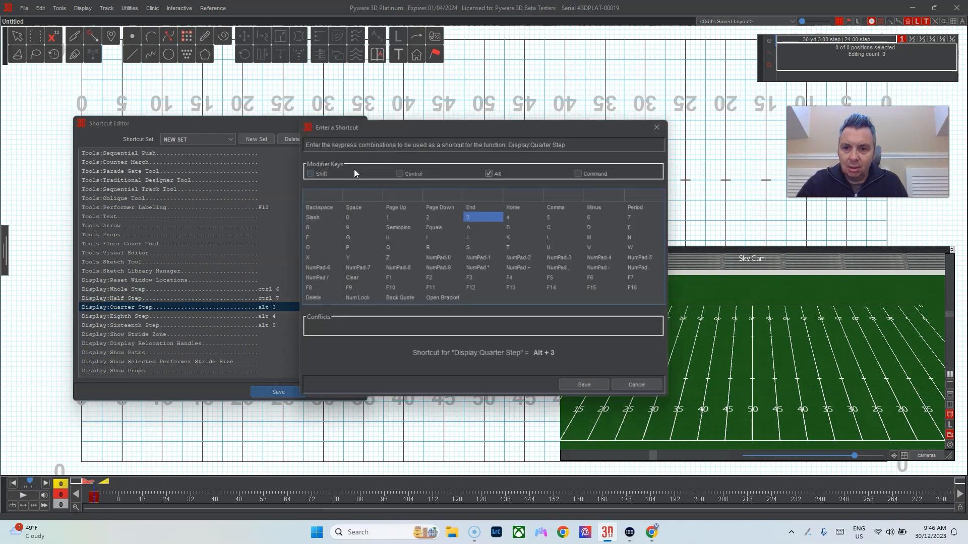
pyautogui.click(400, 173)
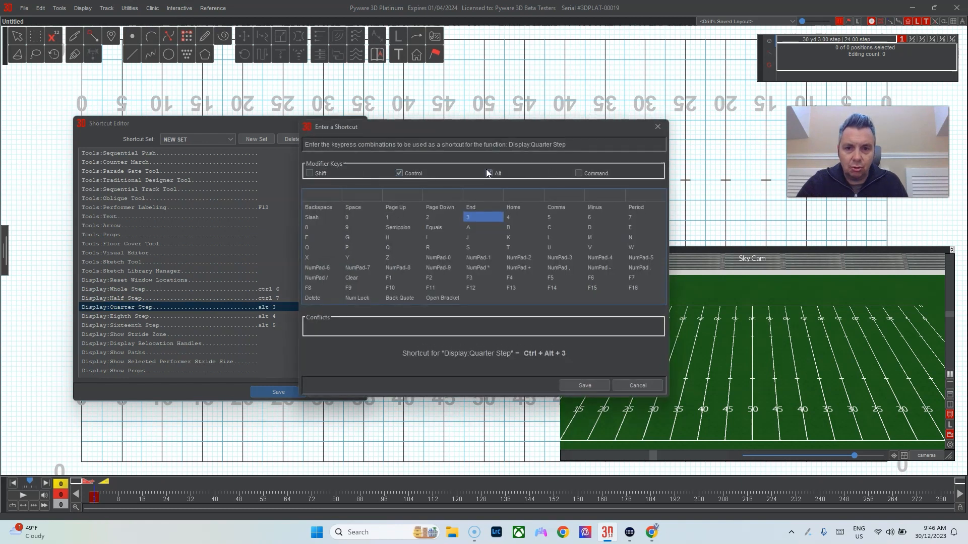
pyautogui.click(488, 173)
pyautogui.click(306, 227)
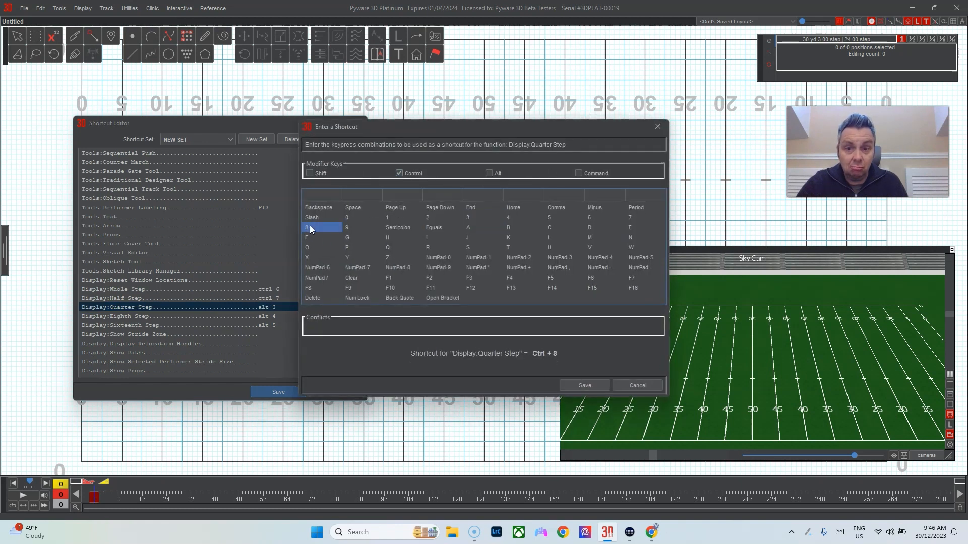
pyautogui.click(585, 386)
# - Change the Display:Eighth Step shortcut to Ctrl + 9 and save it
pyautogui.click(272, 318)
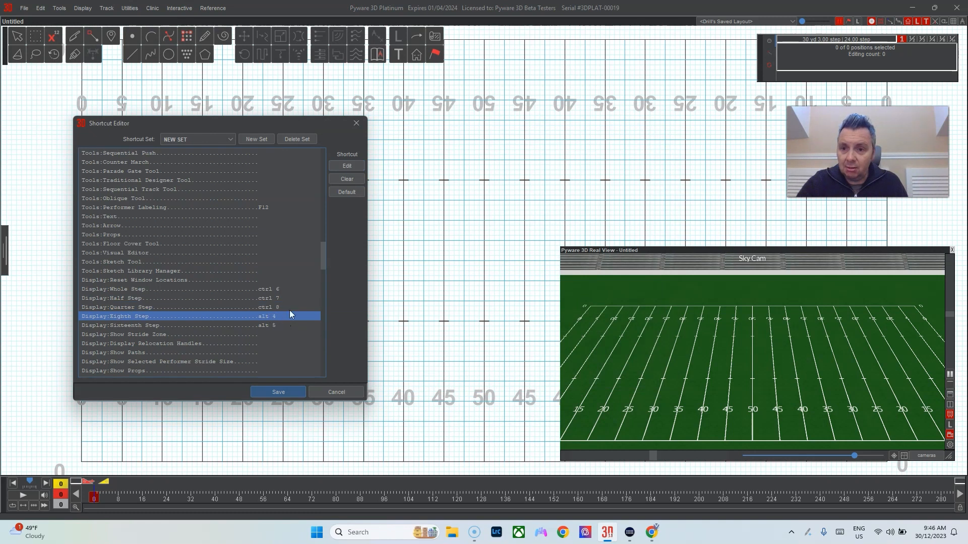
pyautogui.click(351, 166)
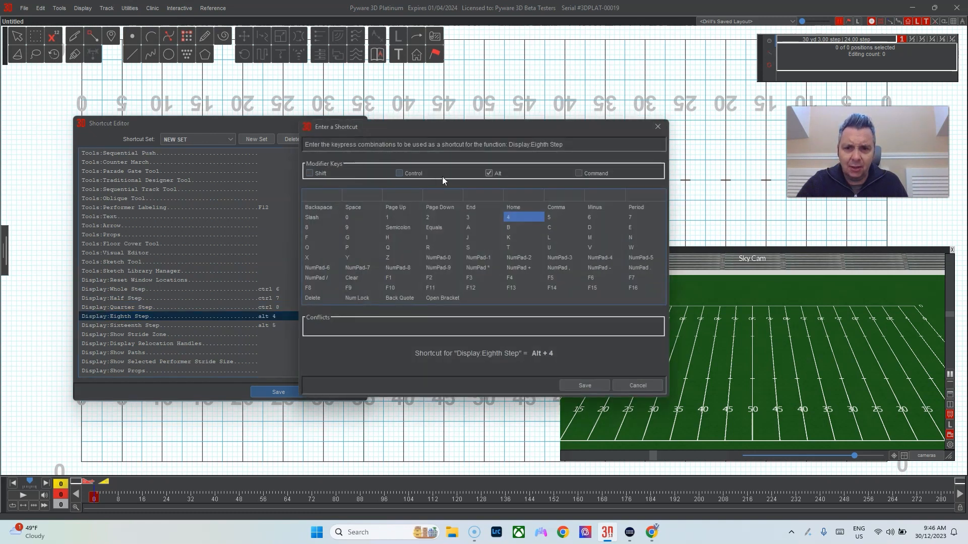
pyautogui.click(489, 172)
pyautogui.click(398, 173)
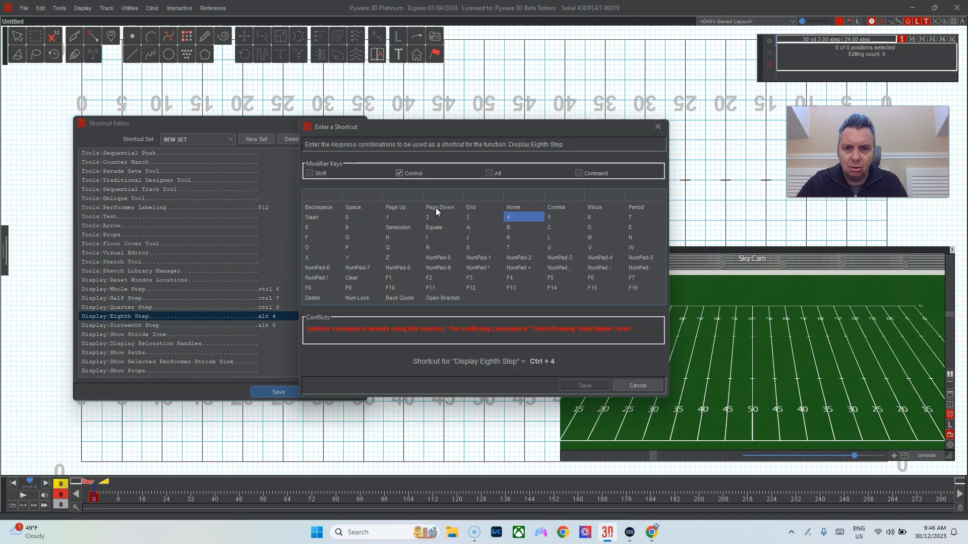
pyautogui.click(352, 225)
pyautogui.click(583, 384)
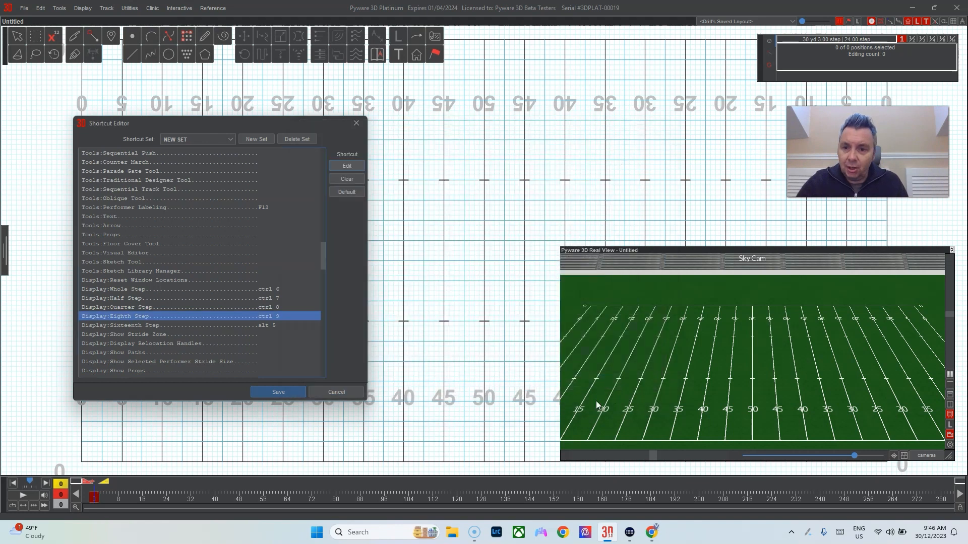
# - Save the changed step display shortcuts in NEW SET and close the Shortcut Editor
pyautogui.click(275, 325)
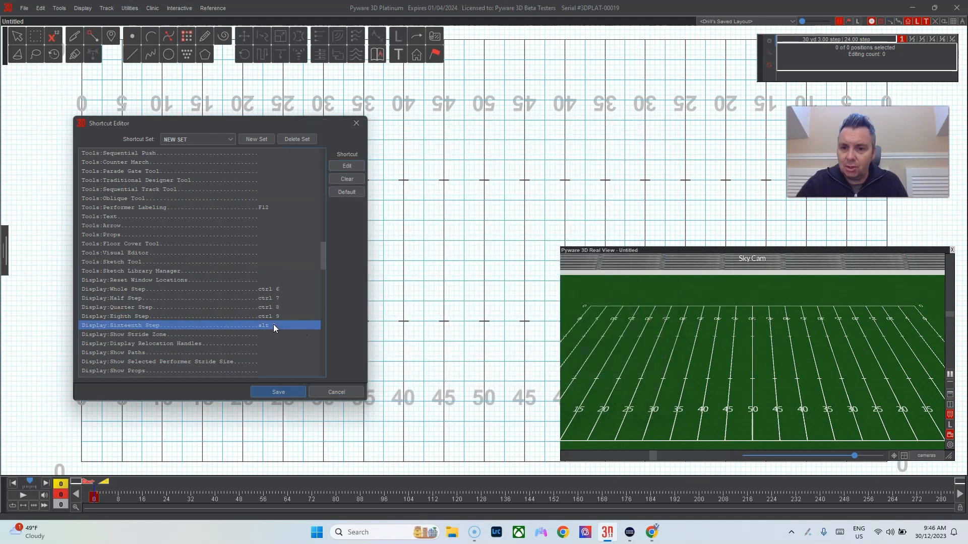
pyautogui.click(273, 290)
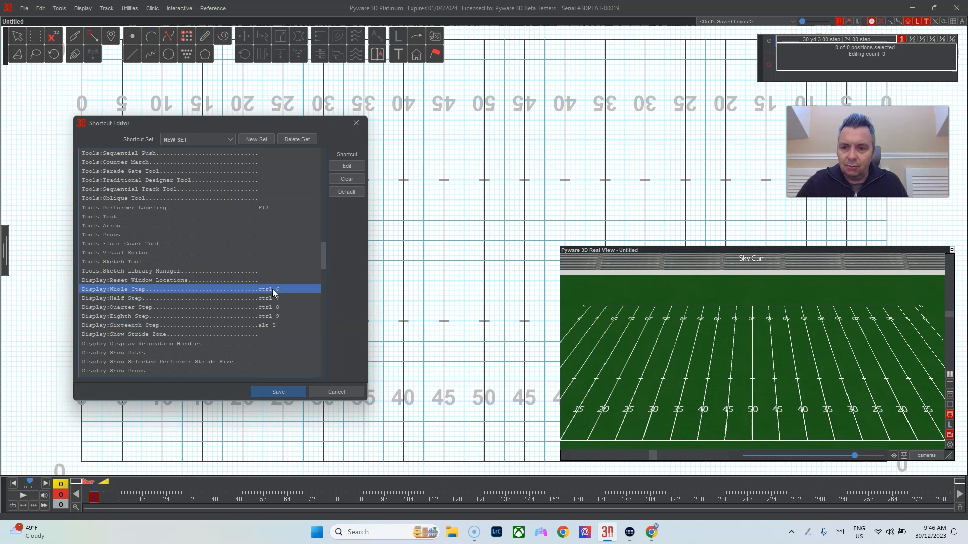
pyautogui.click(279, 392)
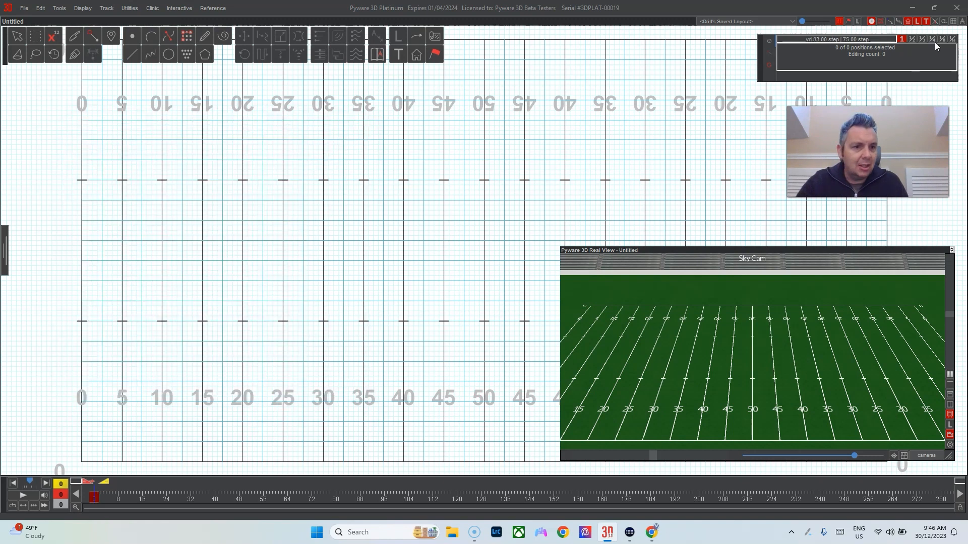
pyautogui.press('1')
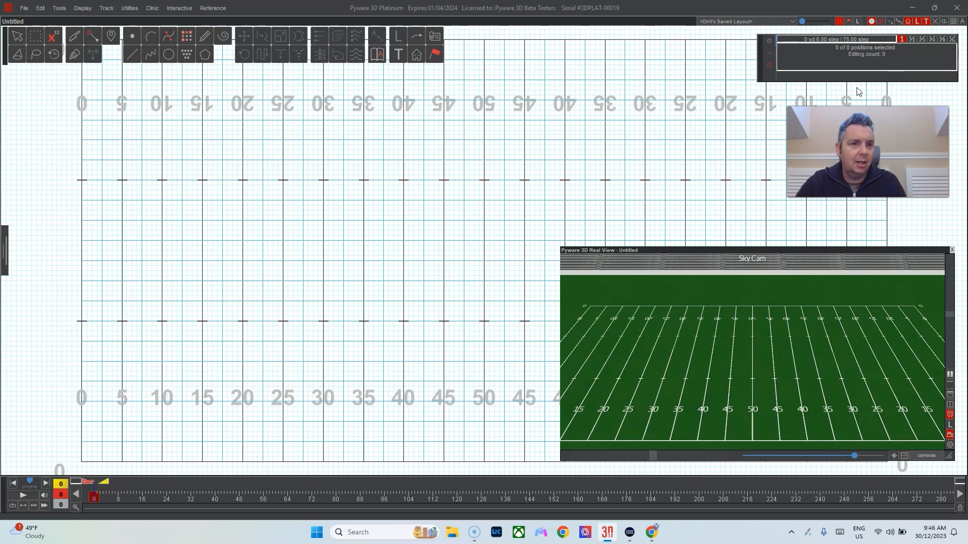
# - Reopen the Shortcut Editor on NEW SET and bring the Display step shortcuts into view
pyautogui.click(128, 8)
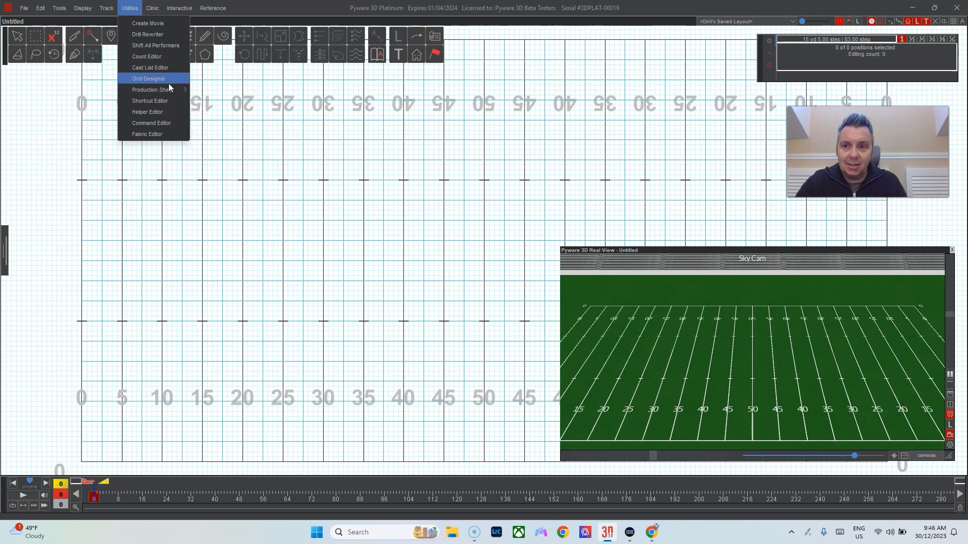
pyautogui.click(153, 101)
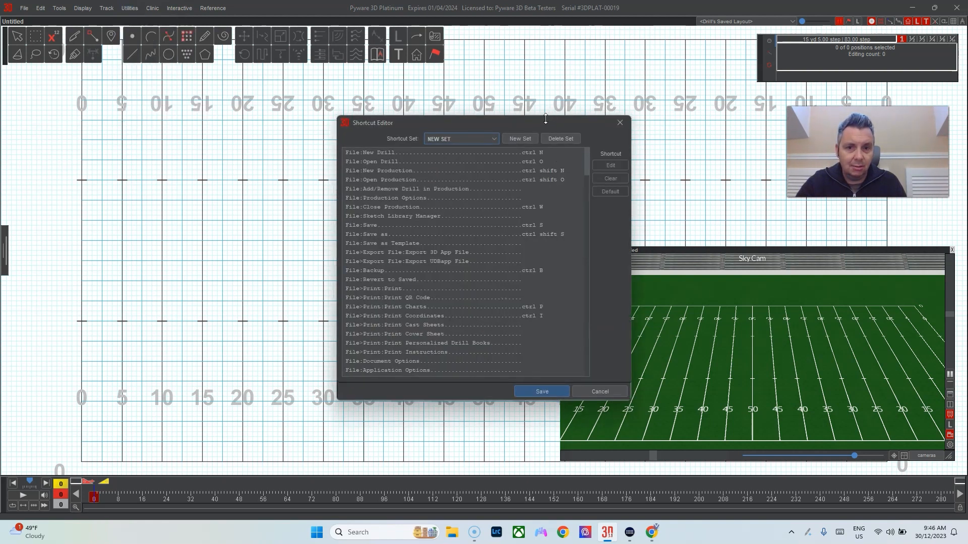
pyautogui.moveTo(532, 126); pyautogui.dragTo(271, 133)
pyautogui.scroll(-10, 319, 155)
pyautogui.scroll(-12, 316, 156)
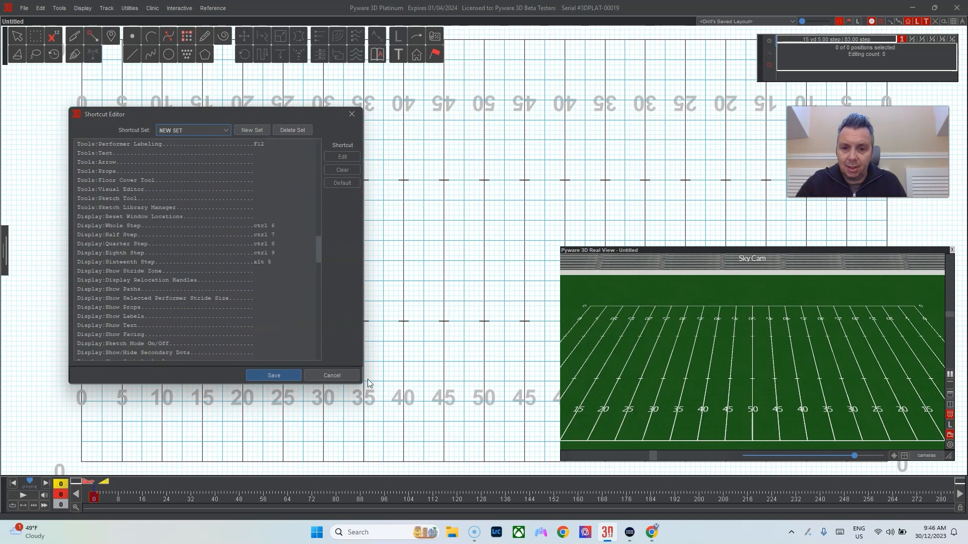
# - Switch to the Google Docs shortcut list and add "1 Step Res - CTRL 6", "½ Res - CTRL 7" and "¼ - CTRL 8"
pyautogui.click(651, 533)
pyautogui.write('1 Step Res - CTRL 6')
pyautogui.press('Return')
pyautogui.write('1/2 Res - CTRL 7')
pyautogui.press('Return')
pyautogui.write('1/4 - CTRL 8')
pyautogui.press('Return')
# - Add "COPY - CTRL C" and "PASTE - CTRL V" as numbered entries in the shortcut list
pyautogui.write('COPY - CTRL C')
pyautogui.press('Return')
pyautogui.write('PASTE - CTRL V')
pyautogui.press('Return')
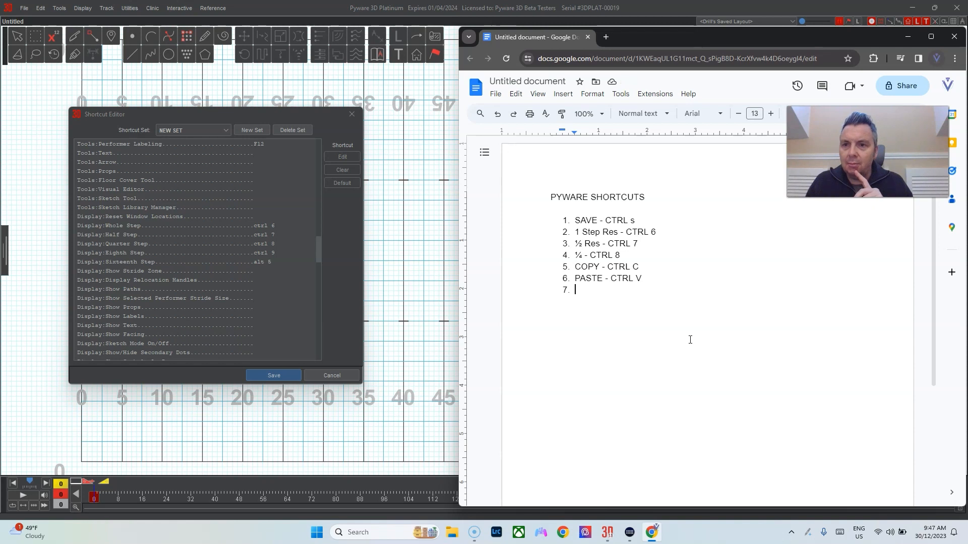
# - Add Point, Arc, Line and Curve as the following entries of the numbered shortcut list
pyautogui.write('Point')
pyautogui.press('Return')
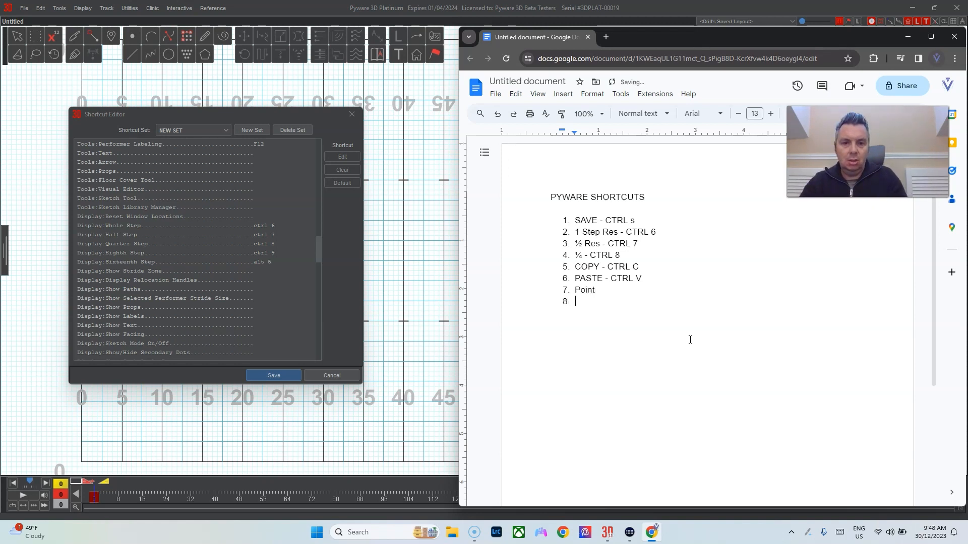
pyautogui.write('Arc')
pyautogui.press('Return')
pyautogui.write('Line')
pyautogui.press('Return')
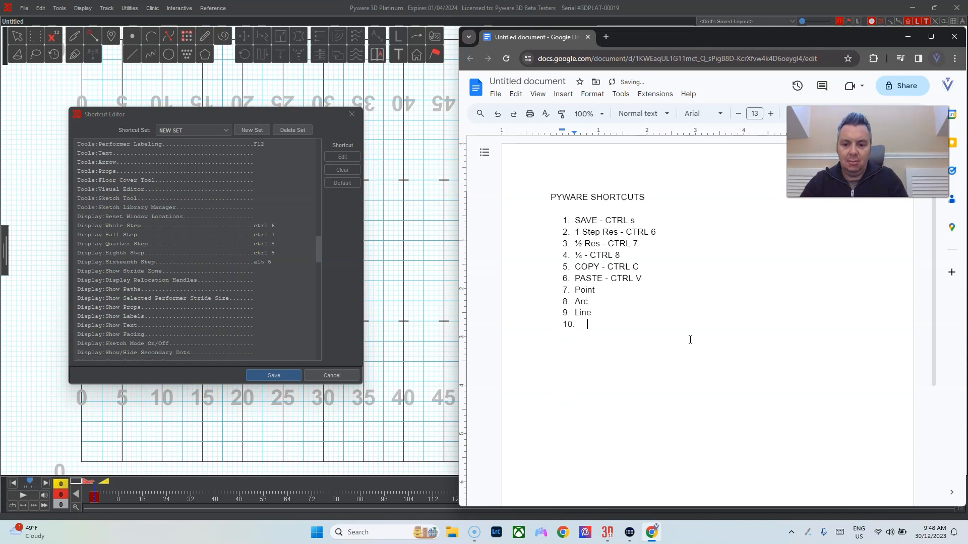
pyautogui.write('C')
pyautogui.write('e')
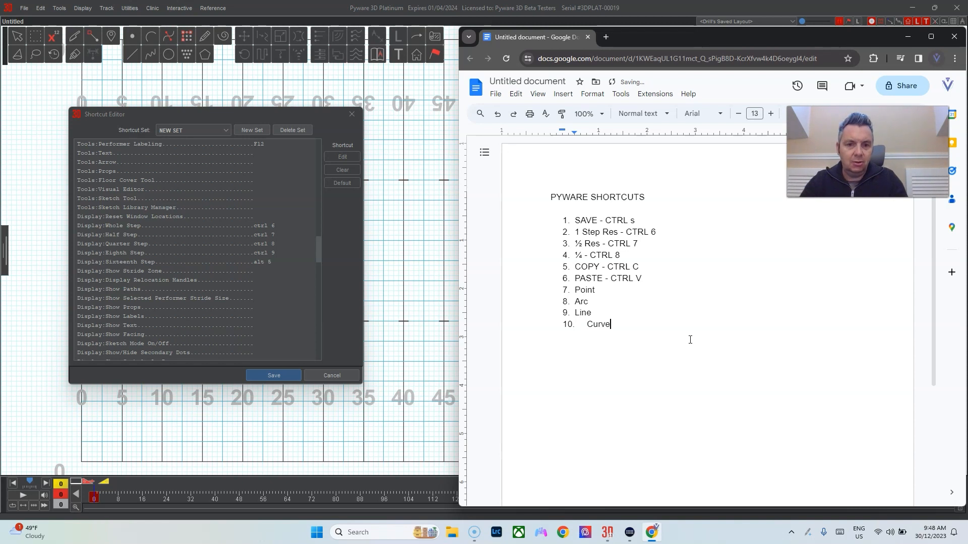
# - Complete the drawing tool entries with their shortcuts: Point - Ctrl 1, Arc - ctrl 3, Line - ctrl 2 and Curve - ctrl 4
pyautogui.press('Up')
pyautogui.press('Up')
pyautogui.press('Up')
pyautogui.write('-')
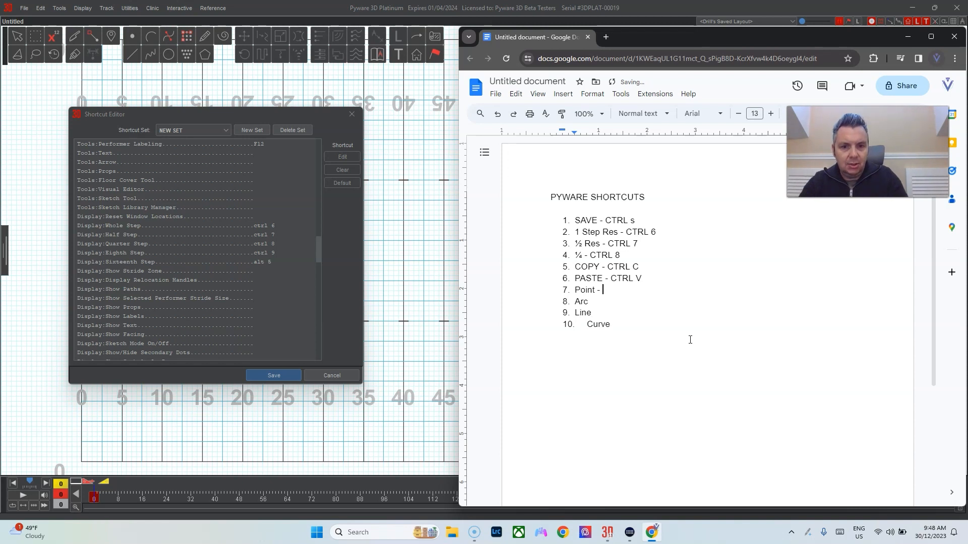
pyautogui.scroll(5, 244, 237)
pyautogui.write('Ctrl 1')
pyautogui.press('Down')
pyautogui.write('- ctrl 3')
pyautogui.press('Down')
pyautogui.write('- ctrl 2')
pyautogui.press('Down')
pyautogui.write('- ctrl 4')
pyautogui.press('Return')
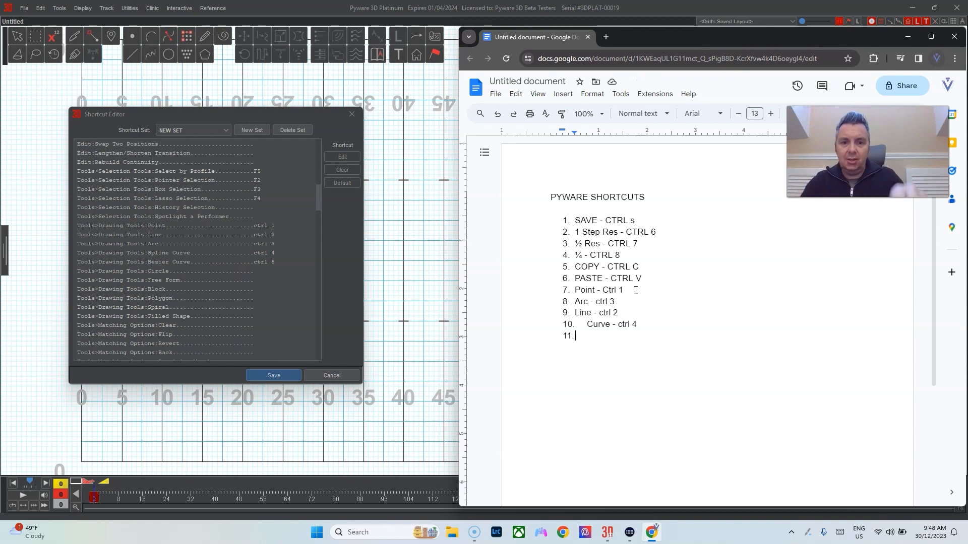
# - Add "Adjuster Tool" and "Lasso Selection" as entries 11 and 12 of the shortcut list
pyautogui.write('Adjuster ')
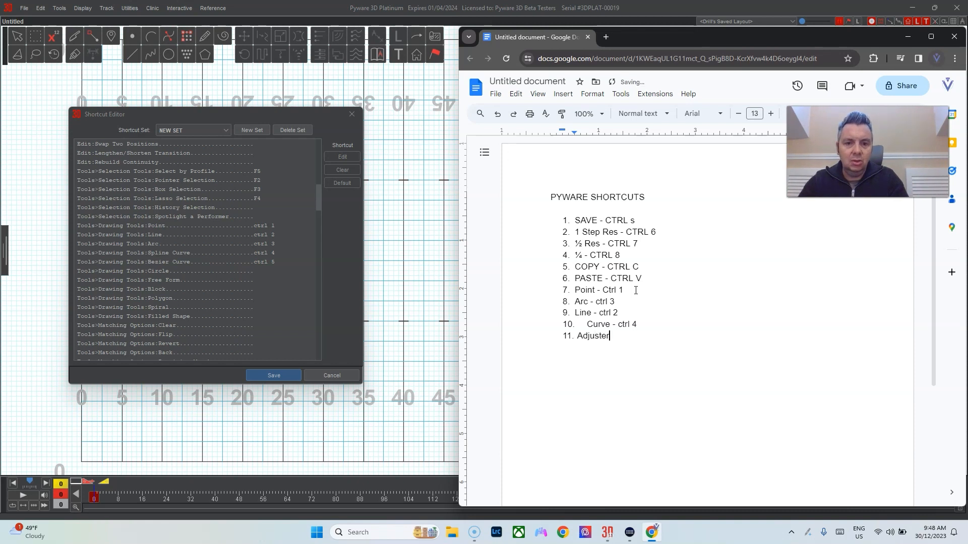
pyautogui.write('Tool')
pyautogui.press('Return')
pyautogui.write('Lasso')
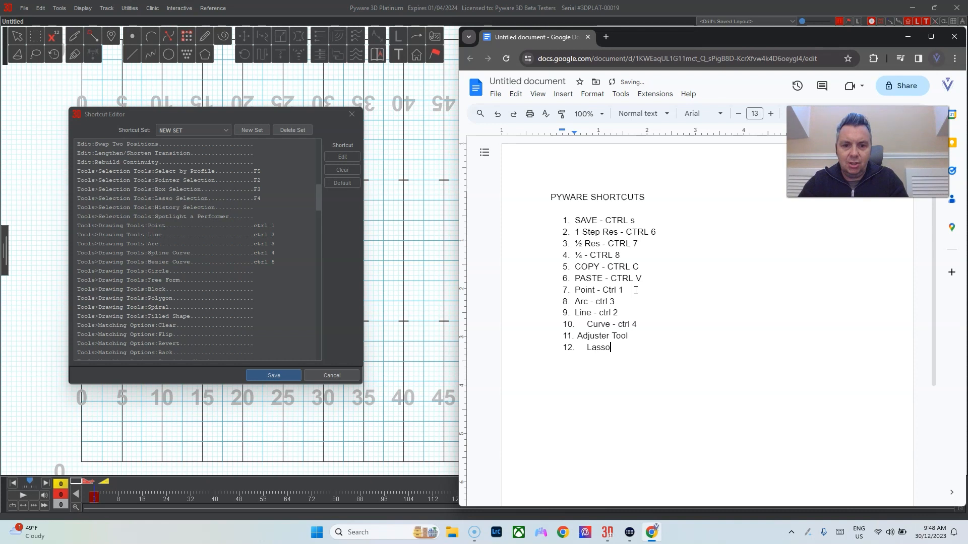
pyautogui.write(' Selection')
pyautogui.press('Return')
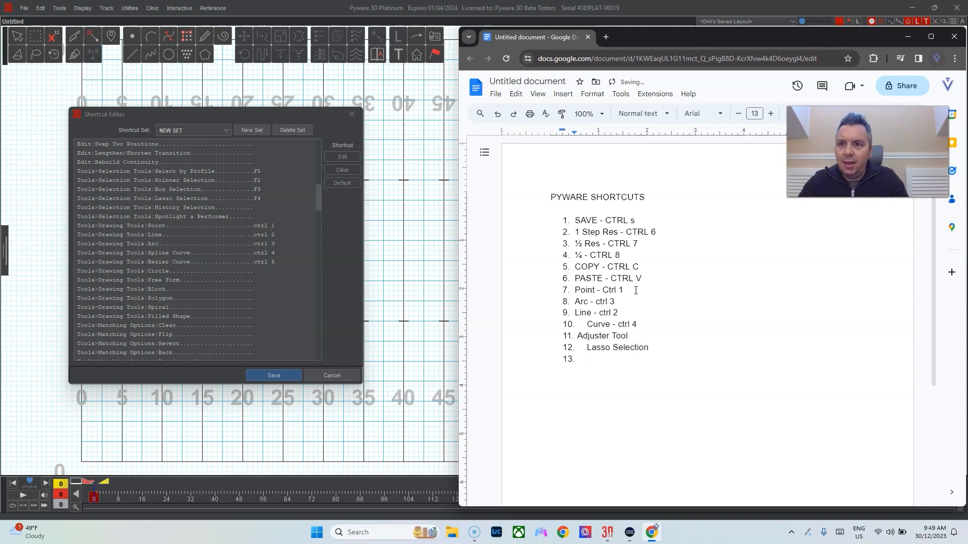
# - Add "CUT", "Visuals Editor" and "Delete -" as entries 13 to 15 of the shortcut list
pyautogui.write('C')
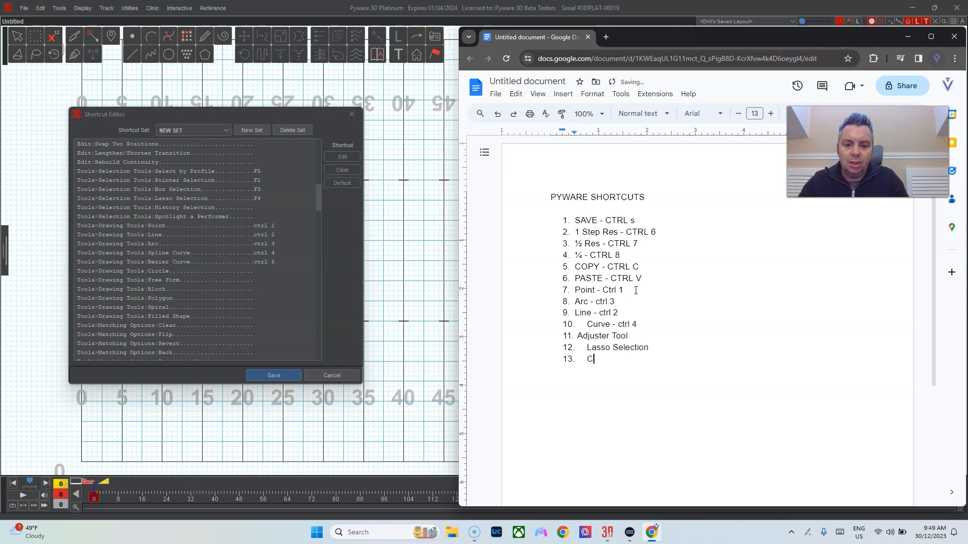
pyautogui.write('UT')
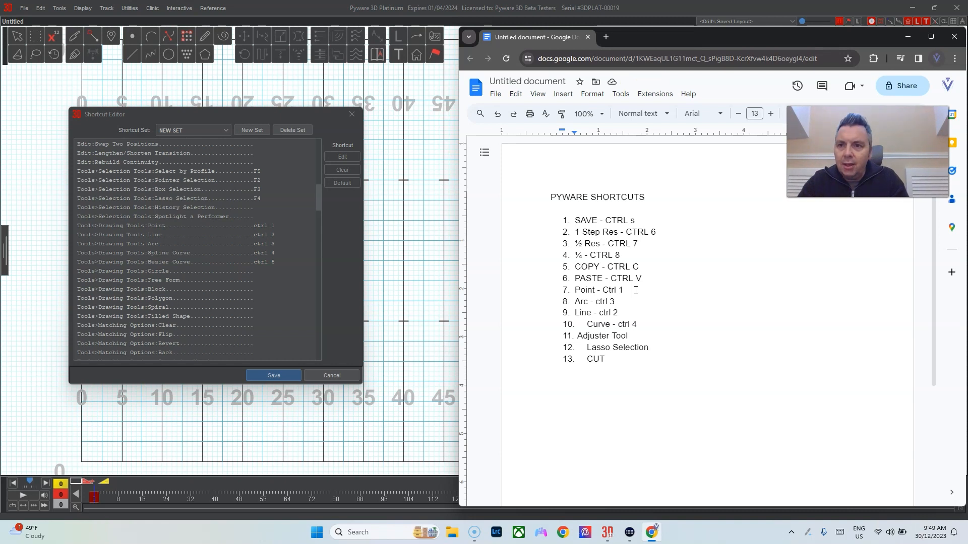
pyautogui.press('Return')
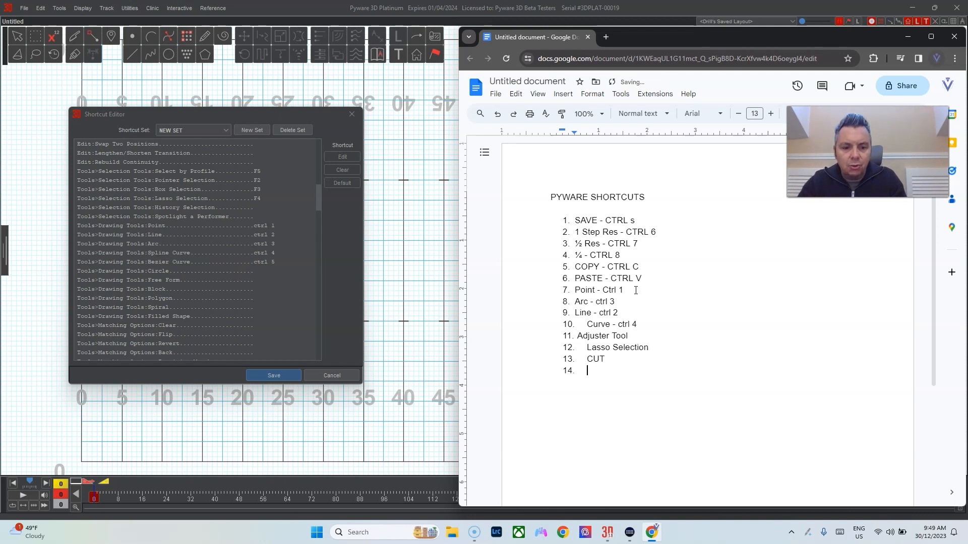
pyautogui.write('Visuals E')
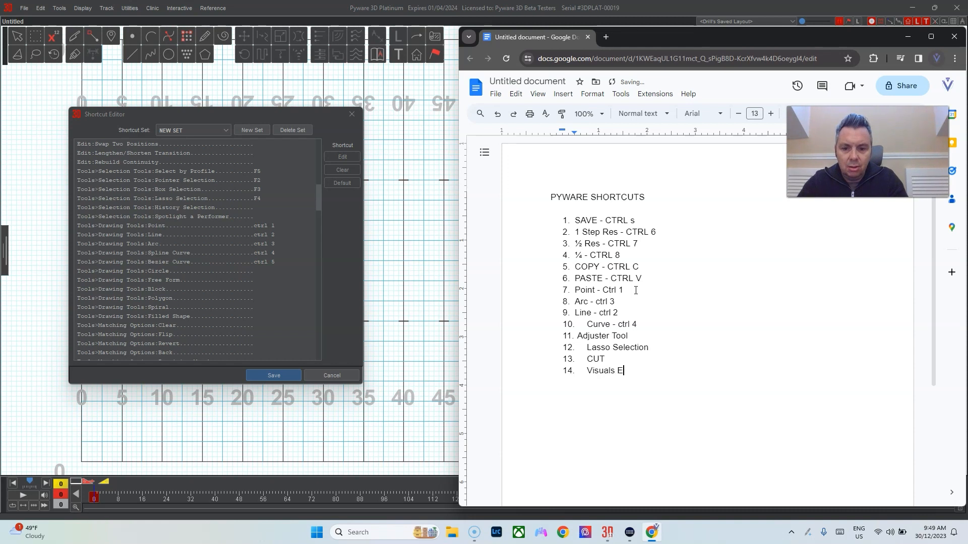
pyautogui.write('ditor')
pyautogui.press('Return')
pyautogui.write('De')
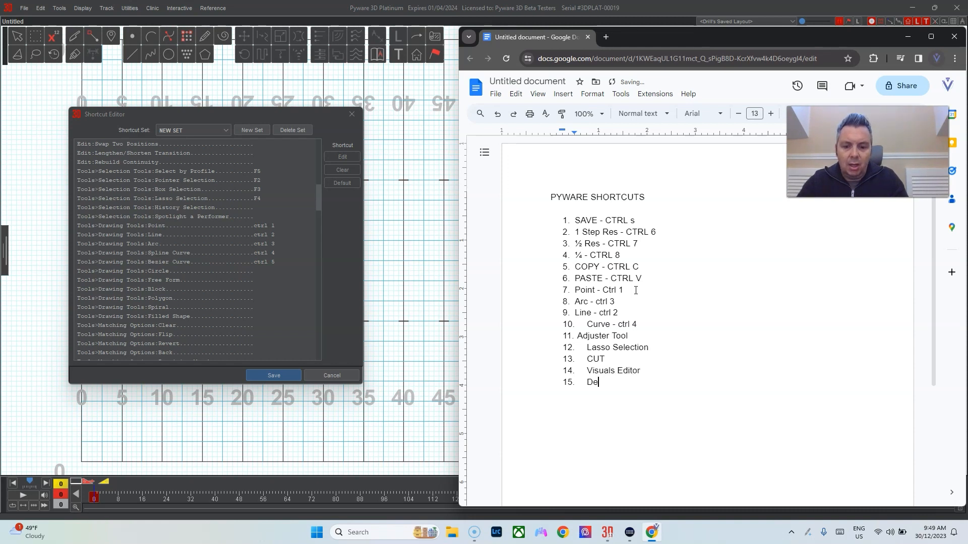
pyautogui.write('lete')
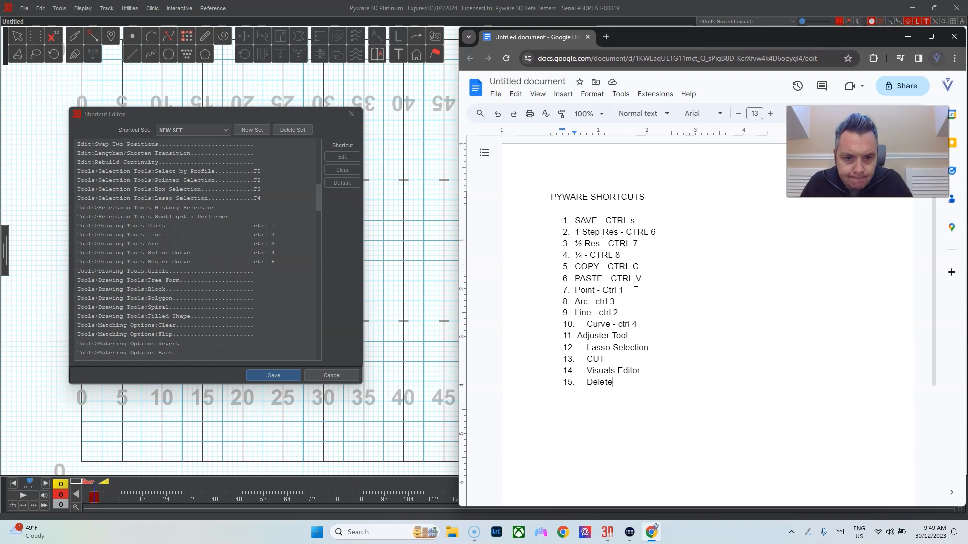
pyautogui.write('-')
# - Put a dash after the Adjuster Tool entry, and assign Shift + 1 to Tools>Editing Tools:Adjuster in NEW SET
pyautogui.click(633, 337)
pyautogui.write('-')
pyautogui.scroll(15, 191, 252)
pyautogui.scroll(-17, 195, 239)
pyautogui.scroll(-2, 195, 239)
pyautogui.click(237, 298)
pyautogui.click(342, 156)
pyautogui.click(309, 172)
pyautogui.click(402, 216)
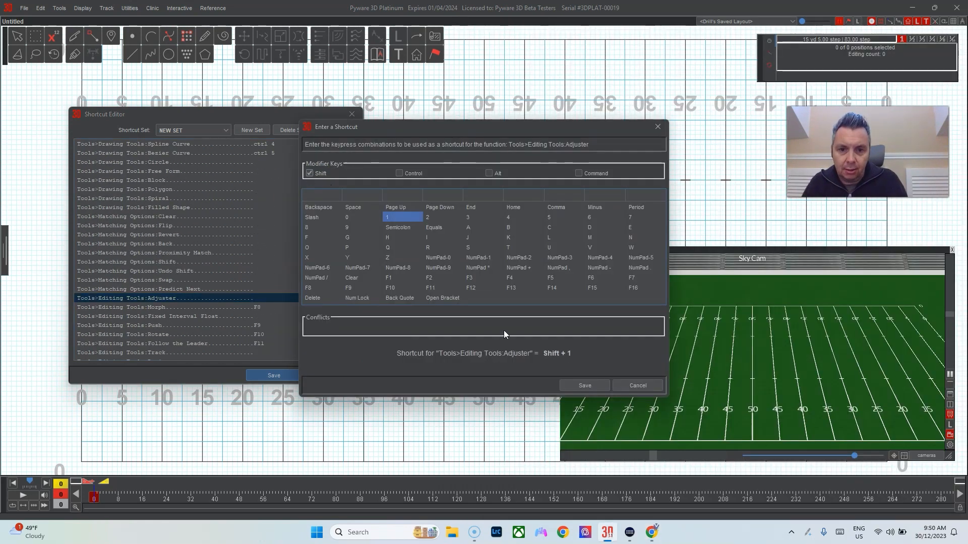
pyautogui.click(586, 384)
# - Note "Shift 1" for the Adjuster Tool and "f4" for Lasso Selection in the document's shortcut list
pyautogui.click(652, 532)
pyautogui.write('Shift 1')
pyautogui.click(676, 352)
pyautogui.write('-')
pyautogui.scroll(-6, 227, 300)
pyautogui.scroll(12, 126, 266)
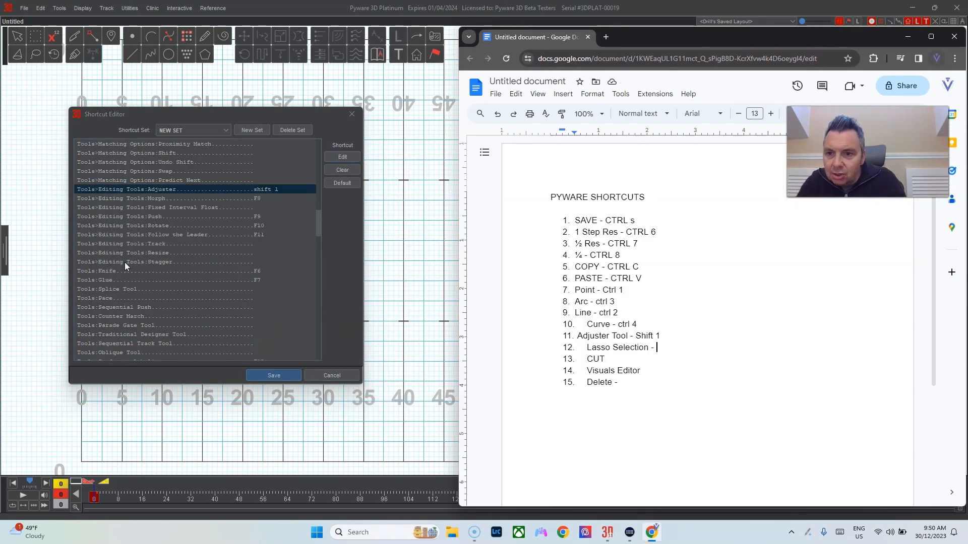
pyautogui.write('F4')
# - Look through NEW SET's Edit and Tools functions for the shortcuts of the remaining list entries
pyautogui.scroll(2, 154, 235)
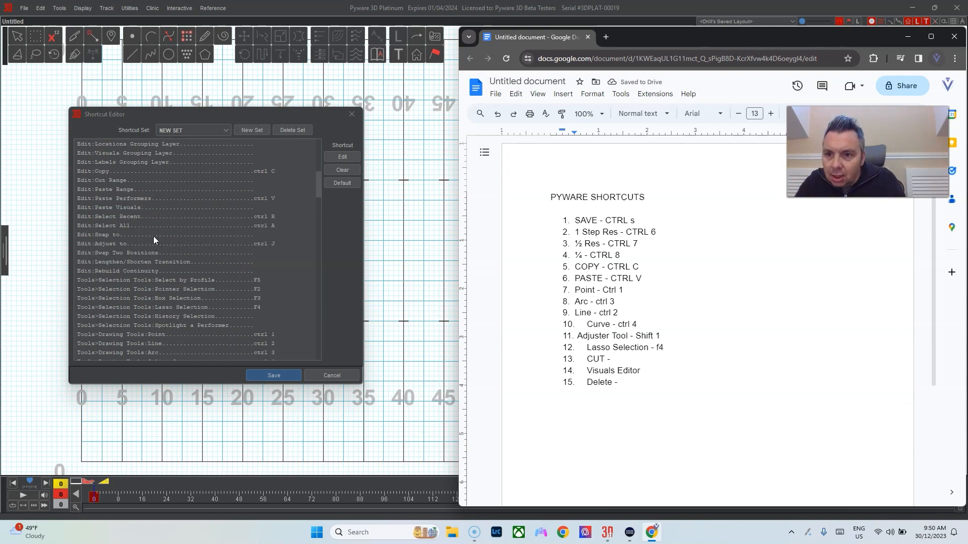
pyautogui.click(202, 189)
pyautogui.scroll(6, 195, 242)
pyautogui.scroll(-8, 229, 204)
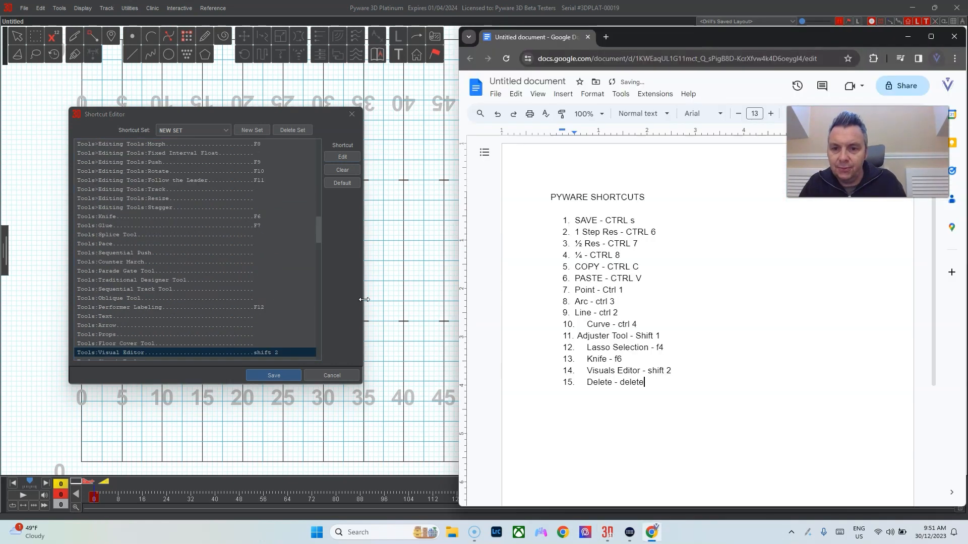
# - Save the shortcut changes in NEW SET, and reopen the Shortcut Editor to check the active set and save it again
pyautogui.click(348, 297)
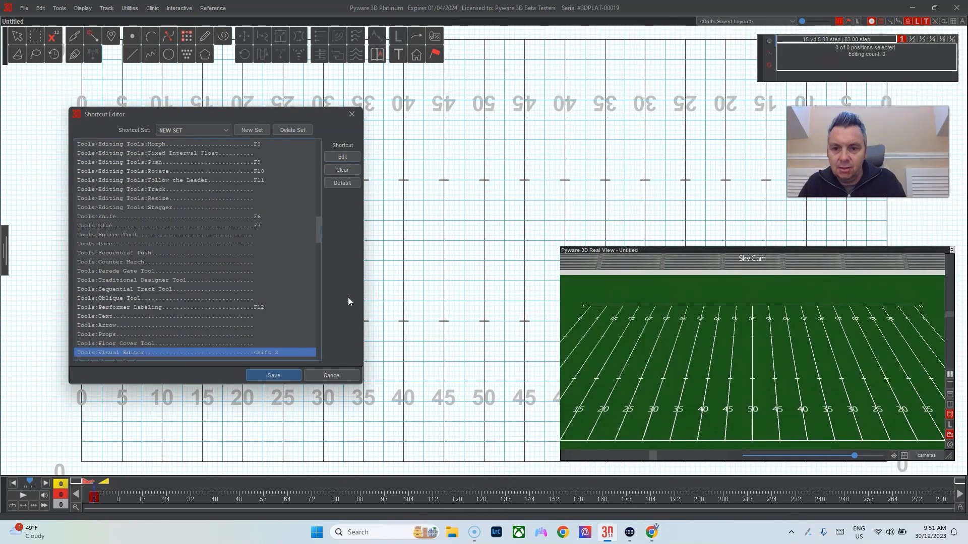
pyautogui.click(274, 375)
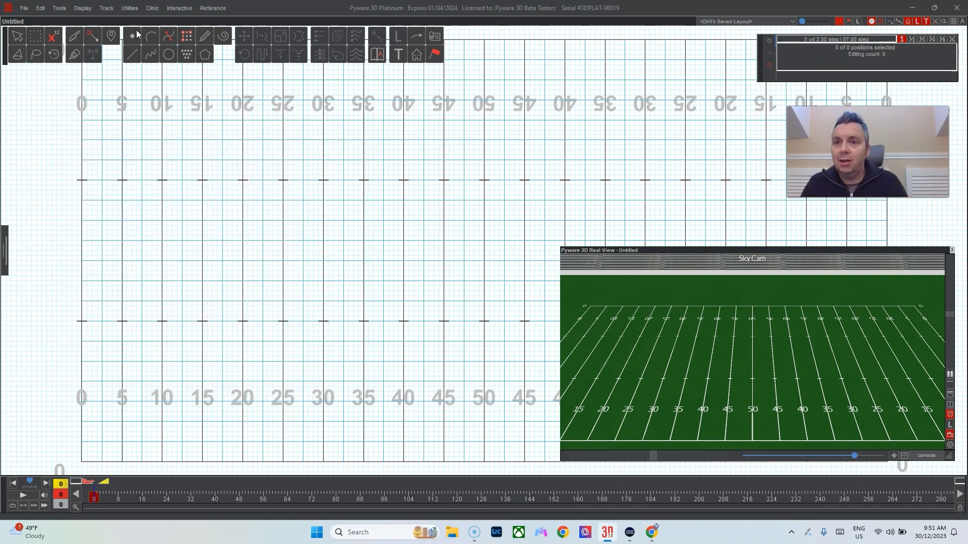
pyautogui.click(129, 8)
pyautogui.click(138, 101)
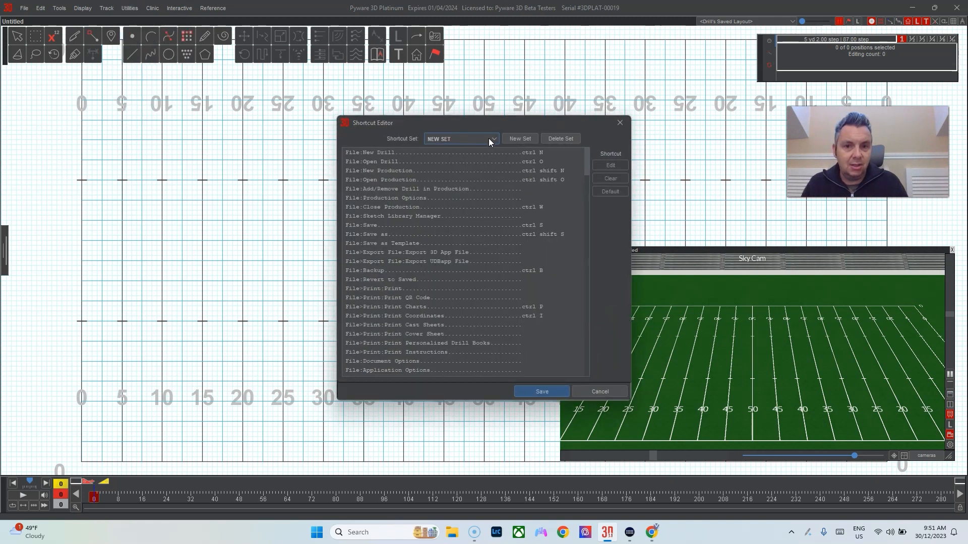
pyautogui.click(543, 392)
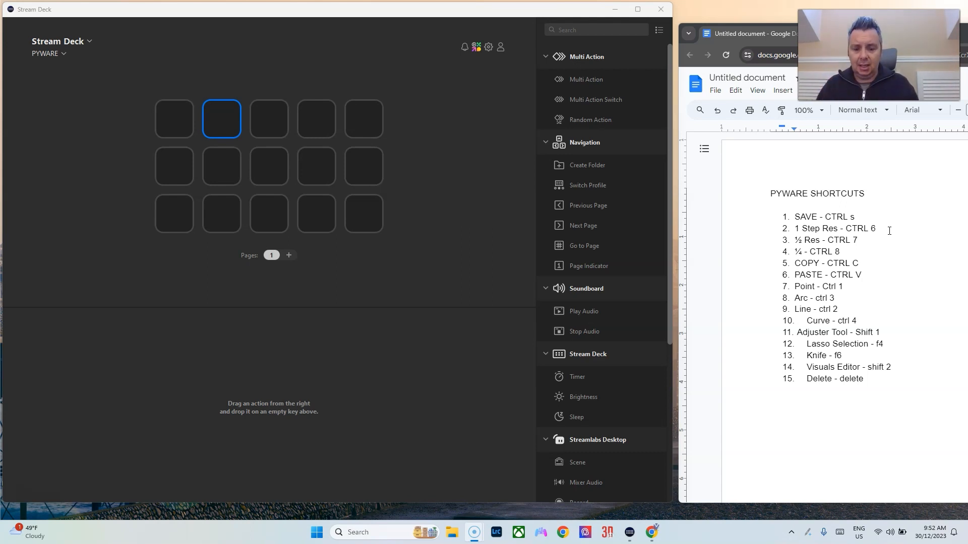
pyautogui.click(57, 54)
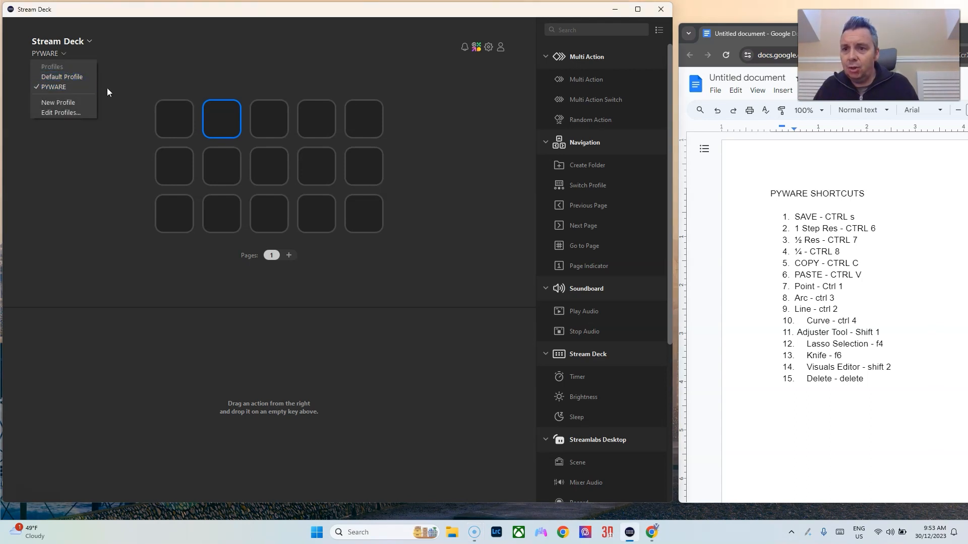
pyautogui.click(76, 113)
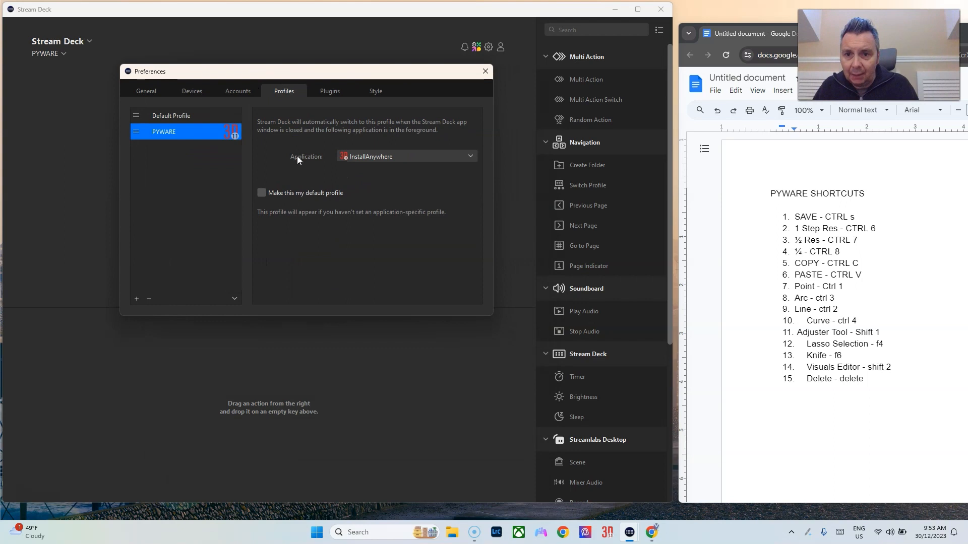
pyautogui.click(399, 157)
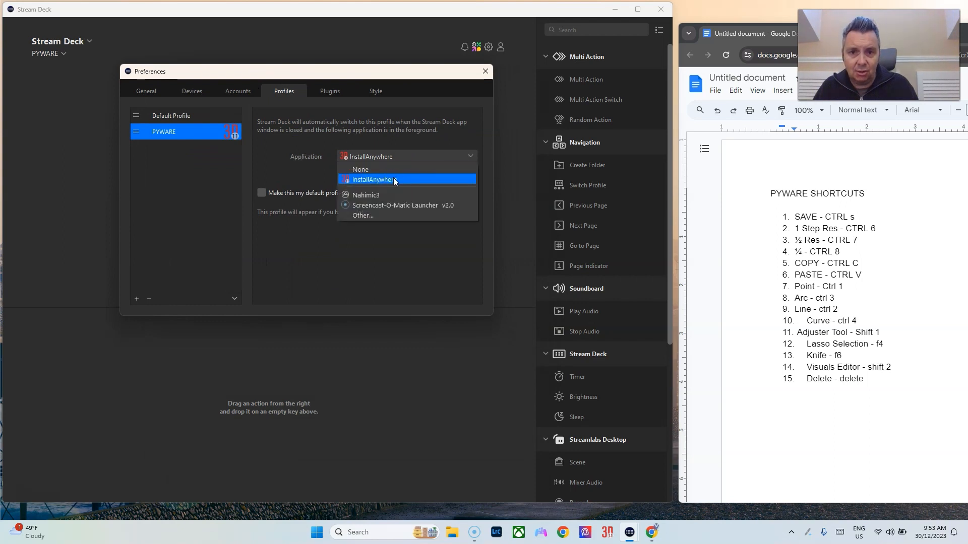
pyautogui.click(316, 174)
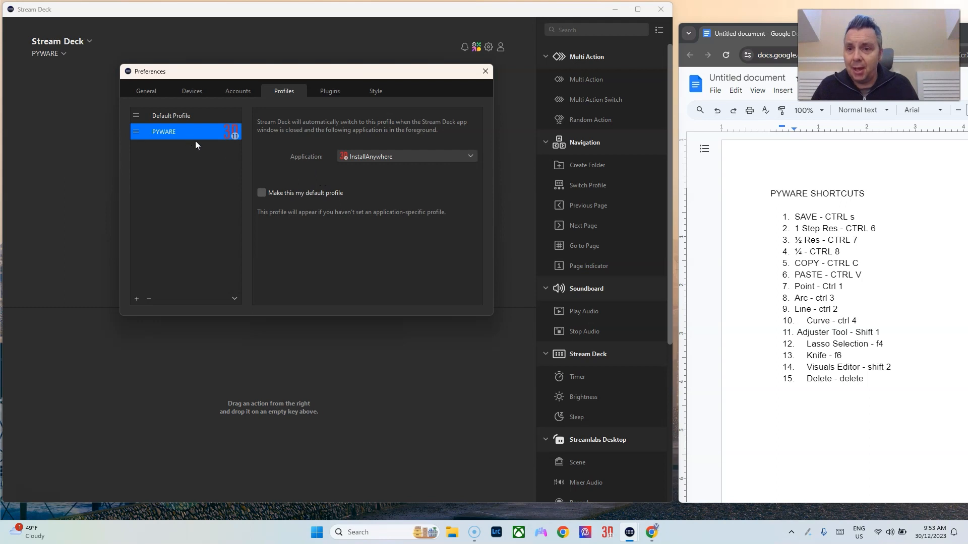
pyautogui.click(485, 72)
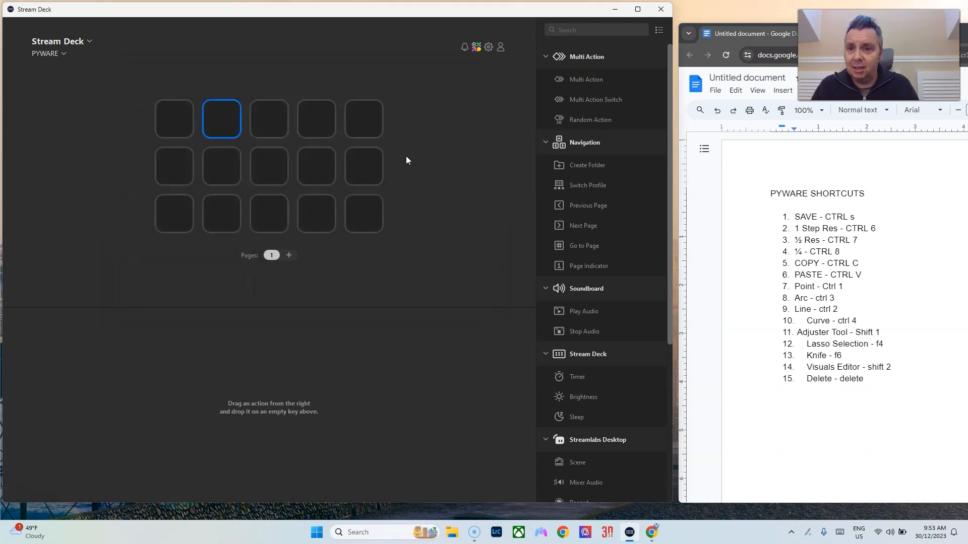
# - Add a Multi Action to the first key of the PYWARE profile and title it SAVE
pyautogui.click(53, 55)
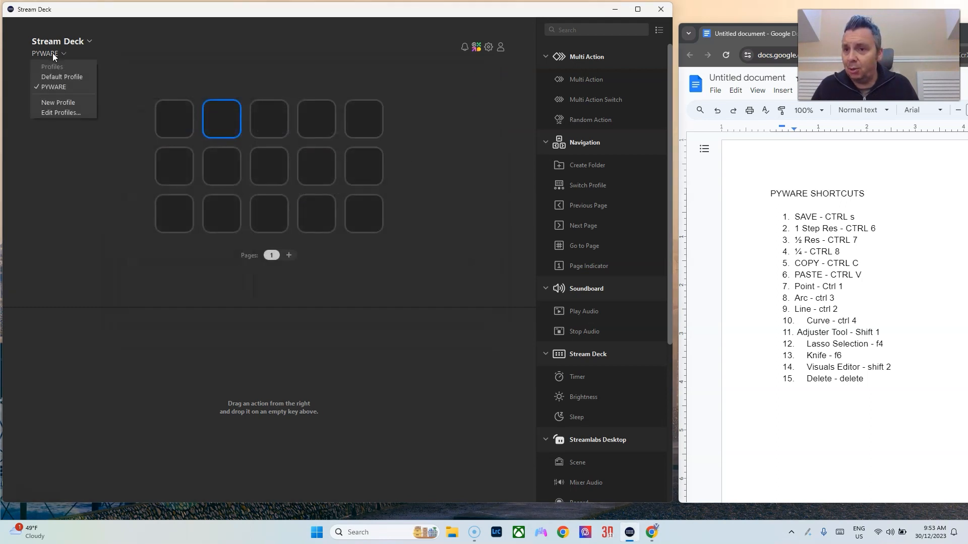
pyautogui.click(52, 53)
pyautogui.click(171, 128)
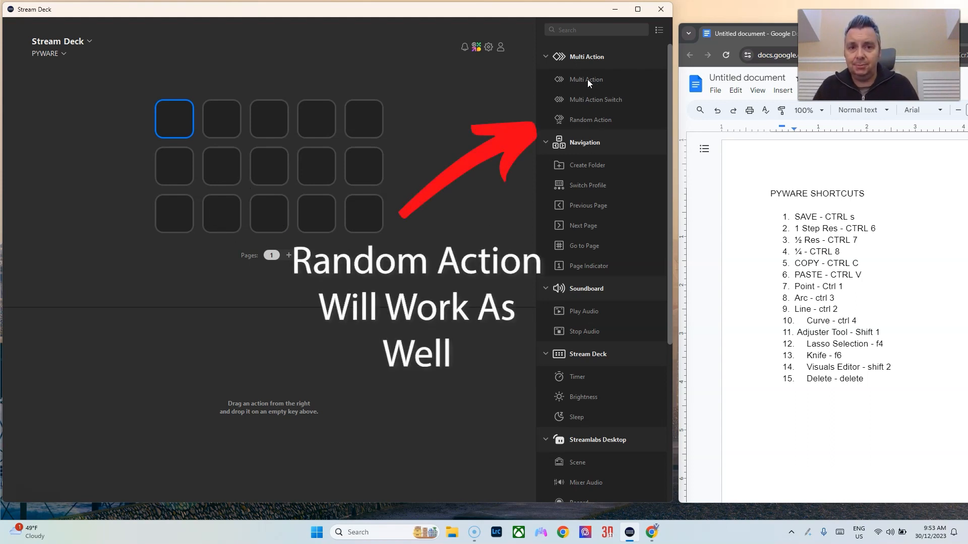
pyautogui.moveTo(586, 80); pyautogui.dragTo(176, 119)
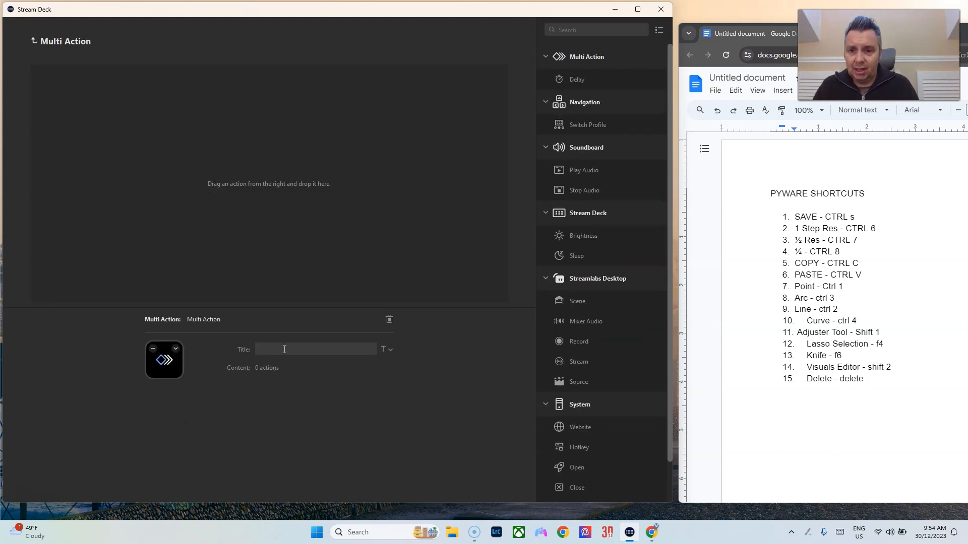
pyautogui.click(336, 347)
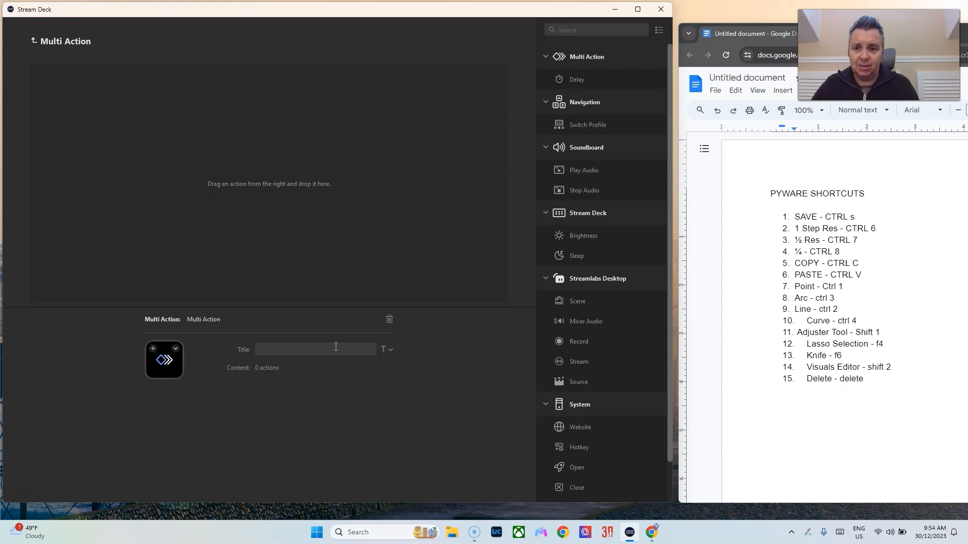
pyautogui.write('SAVE')
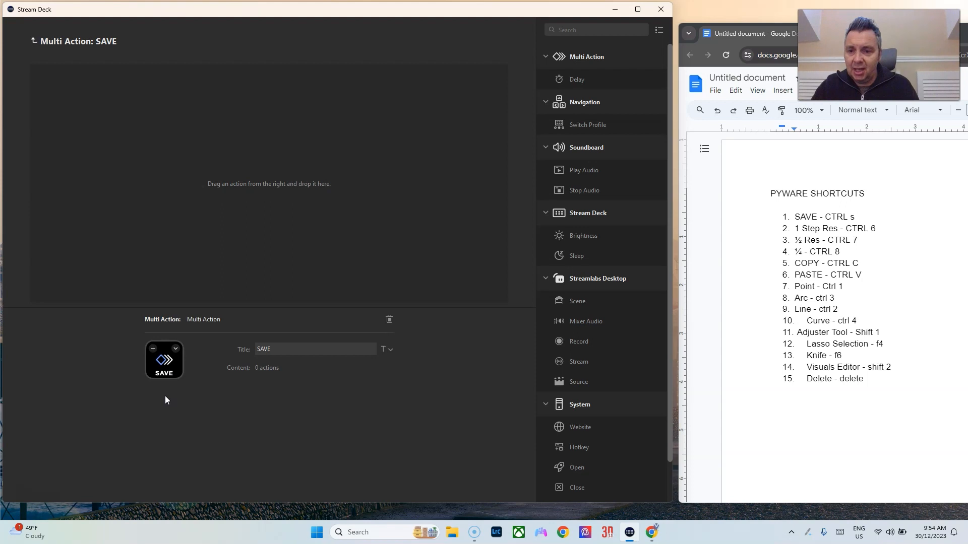
# - Add a system Hotkey to the SAVE multi action and assign Ctrl+S to it
pyautogui.scroll(-1, 579, 189)
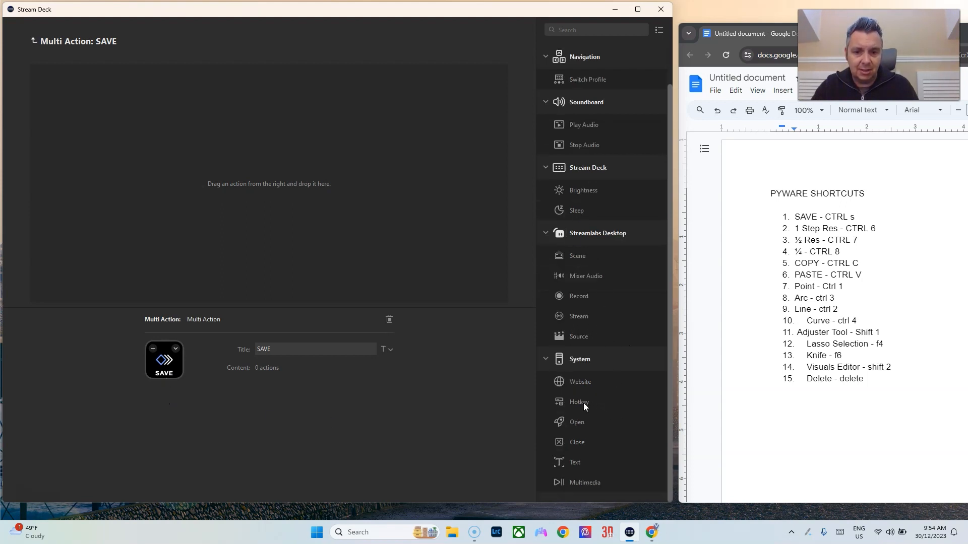
pyautogui.moveTo(465, 357); pyautogui.dragTo(356, 216)
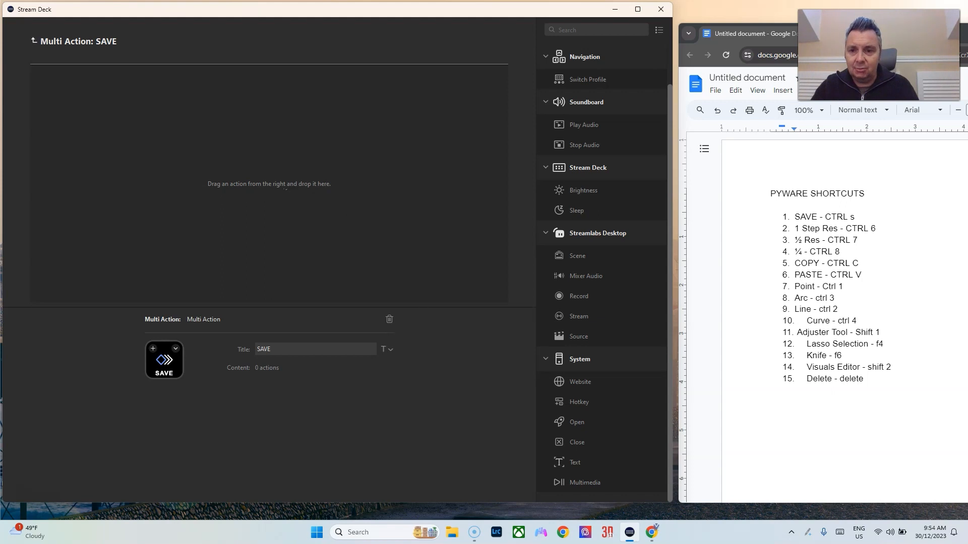
pyautogui.moveTo(286, 190); pyautogui.dragTo(285, 192)
pyautogui.click(303, 368)
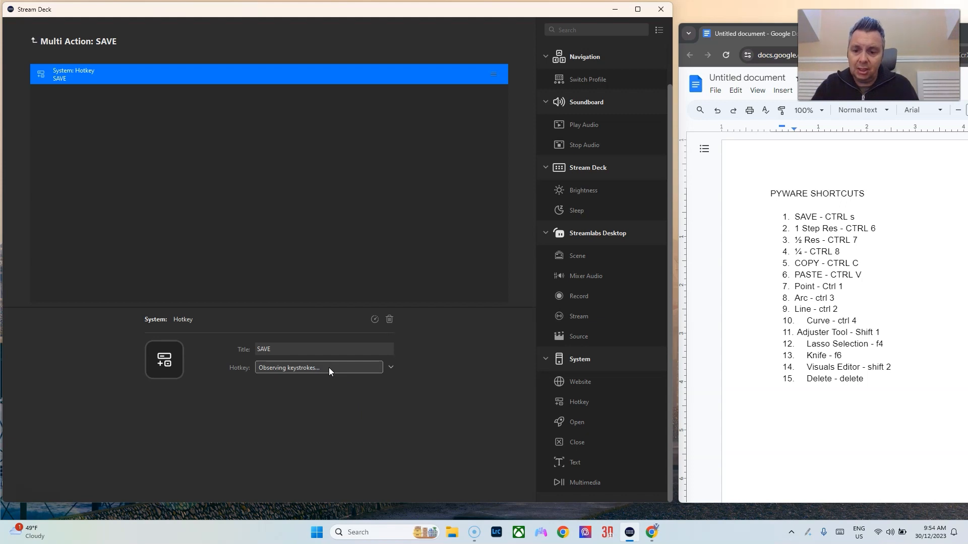
pyautogui.hotkey('ctrl', 's')
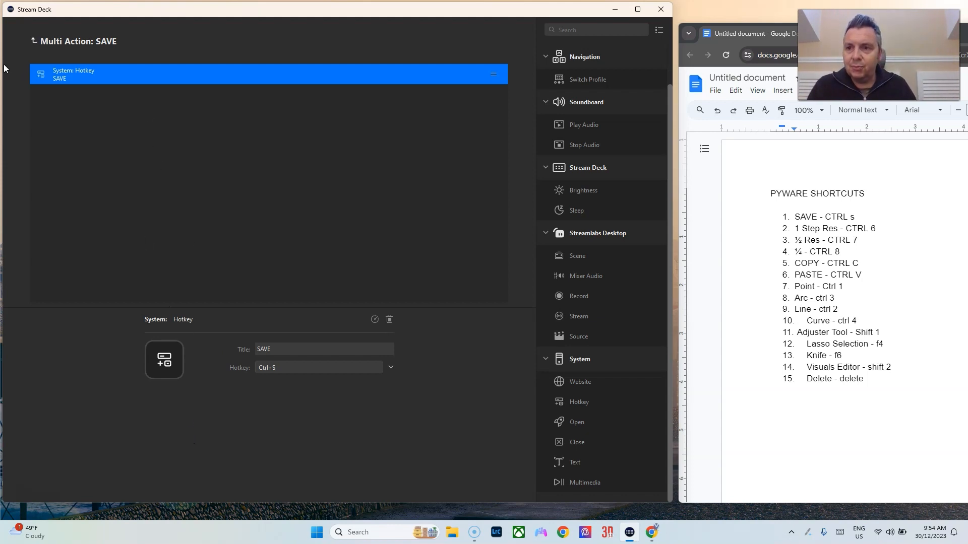
# - Return to the key layout and set the SAVE key's icon from the floppy disk image "download" on the desktop
pyautogui.moveTo(6, 65); pyautogui.dragTo(180, 65)
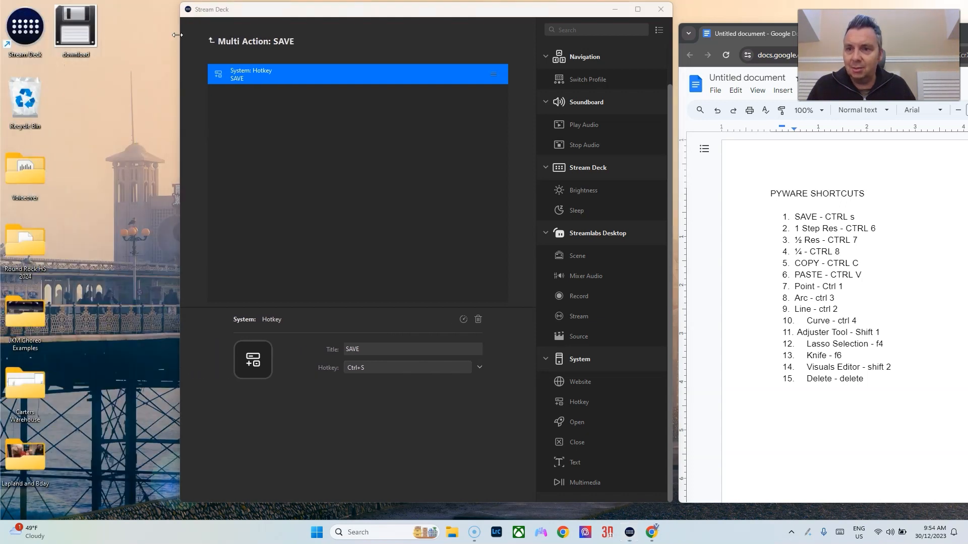
pyautogui.moveTo(179, 53); pyautogui.dragTo(0, 54)
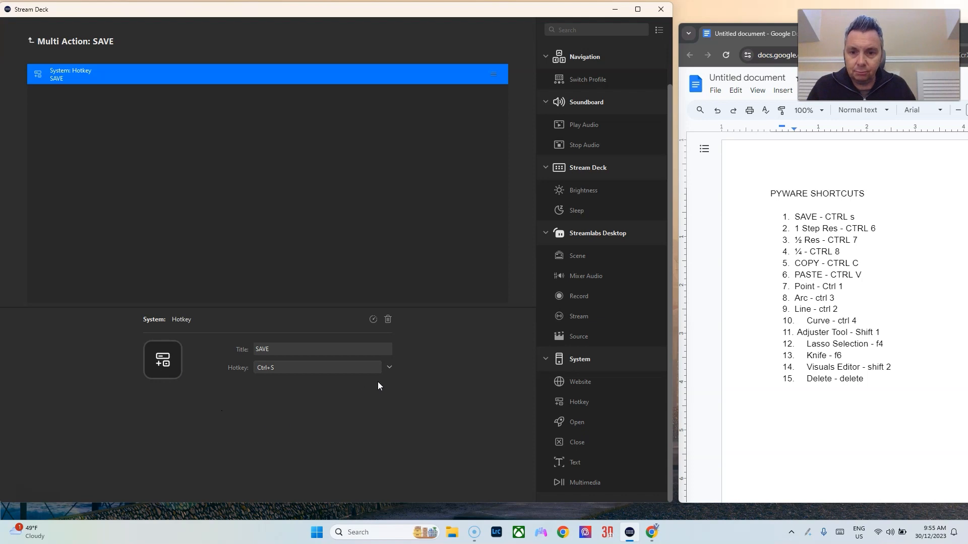
pyautogui.click(36, 42)
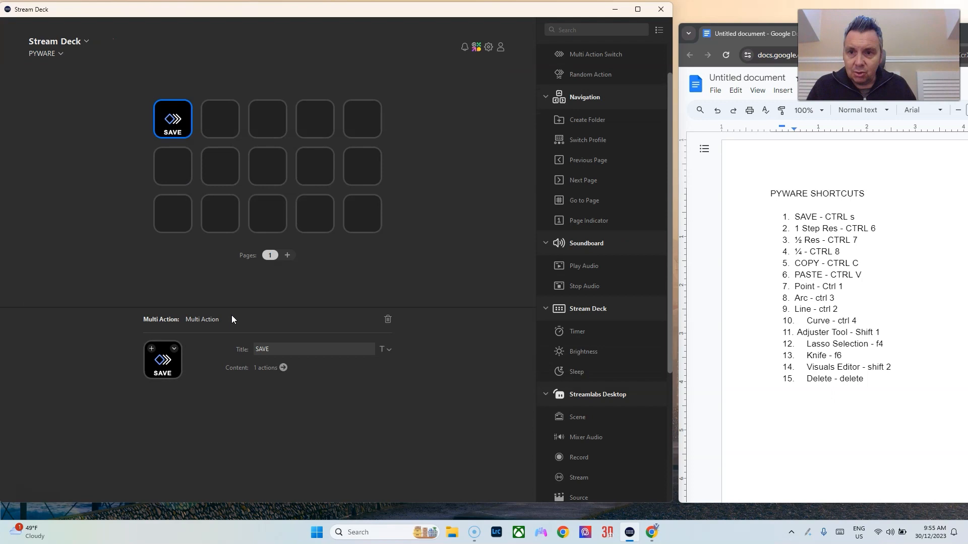
pyautogui.click(174, 349)
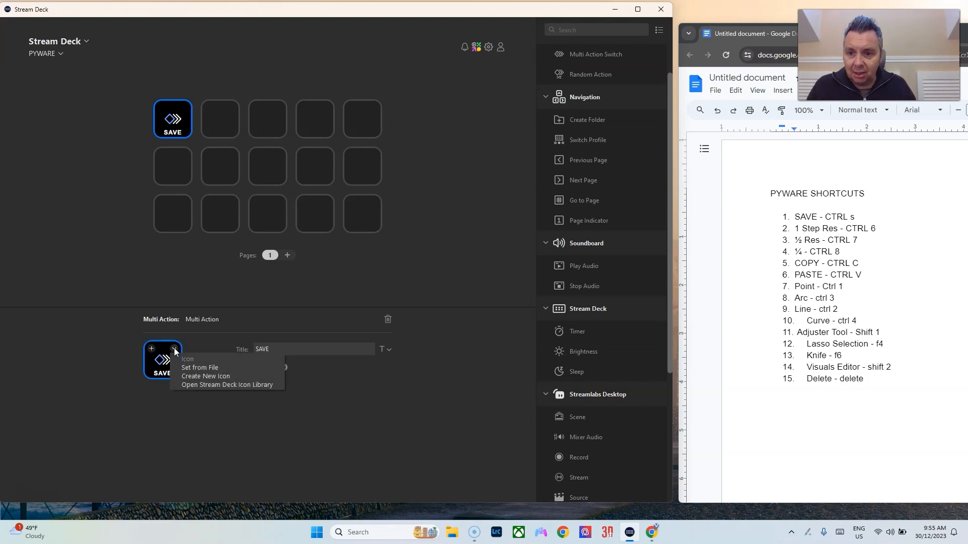
pyautogui.click(207, 367)
pyautogui.click(183, 177)
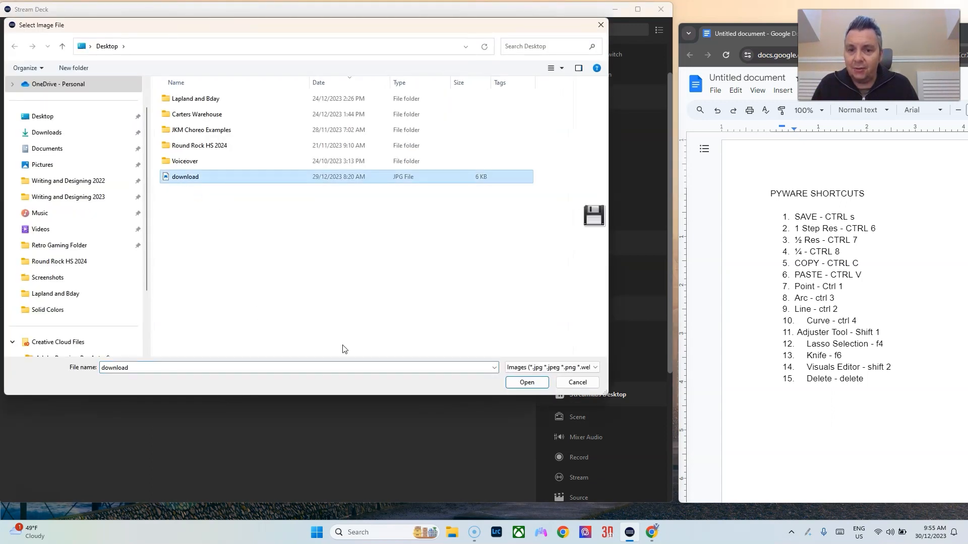
pyautogui.click(526, 382)
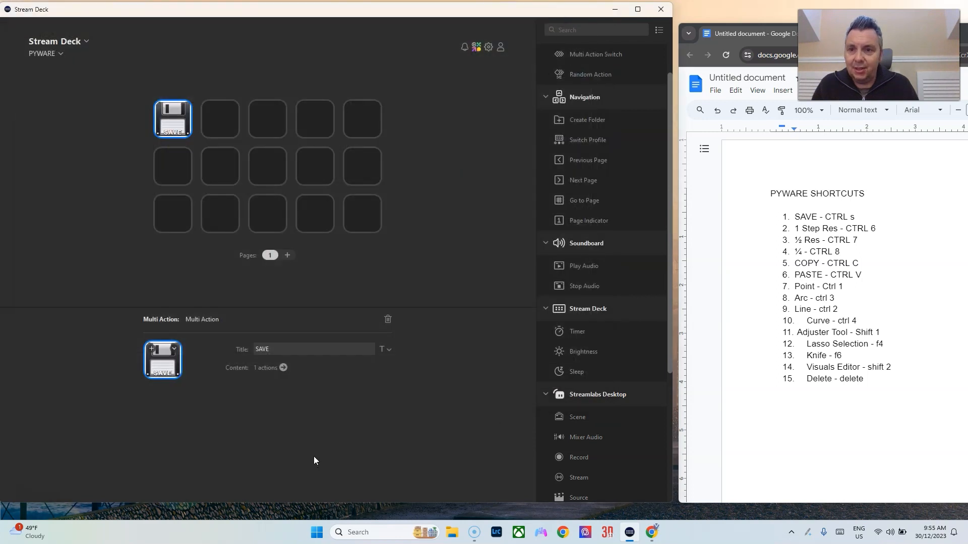
pyautogui.click(241, 71)
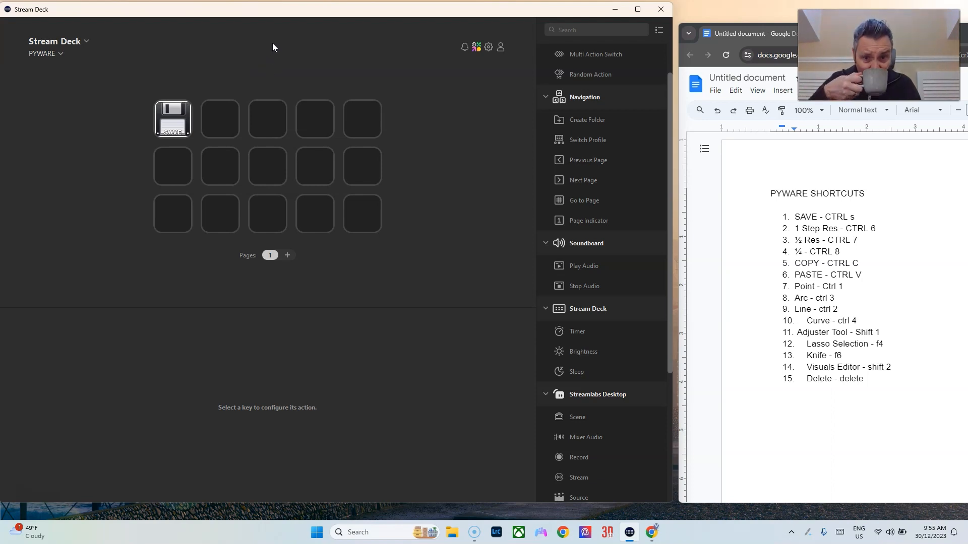
# - Add a Random Action to the second key in the first row, containing a system Hotkey titled "1 STEP"
pyautogui.click(222, 120)
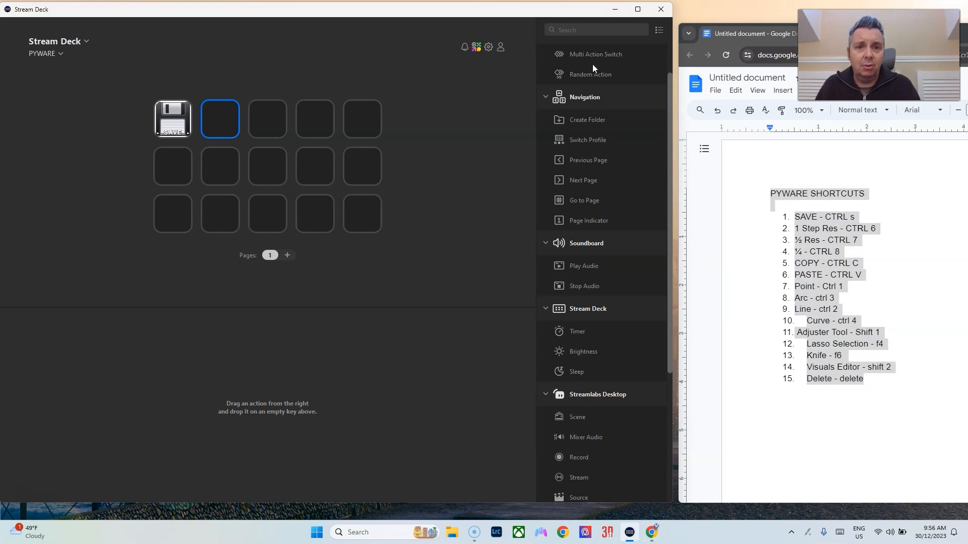
pyautogui.click(234, 124)
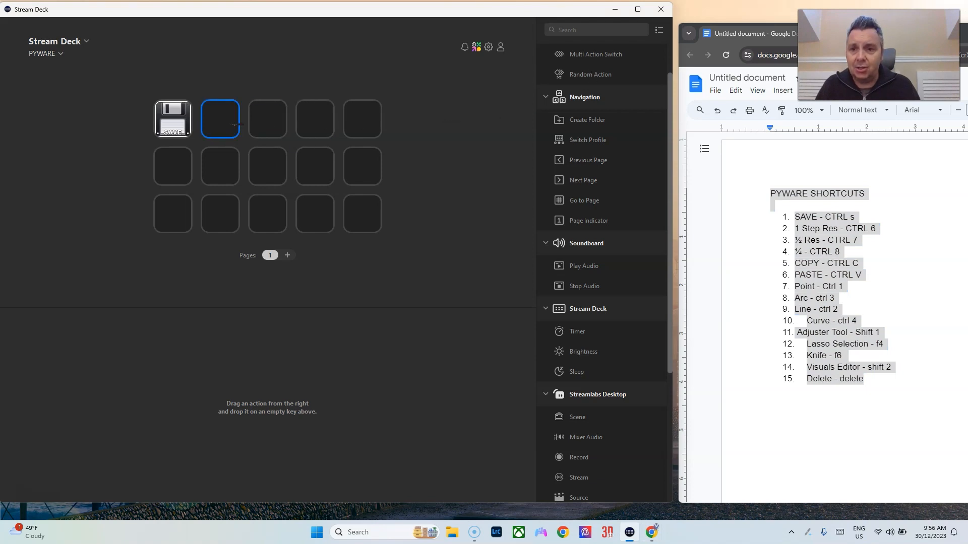
pyautogui.scroll(-1, 600, 364)
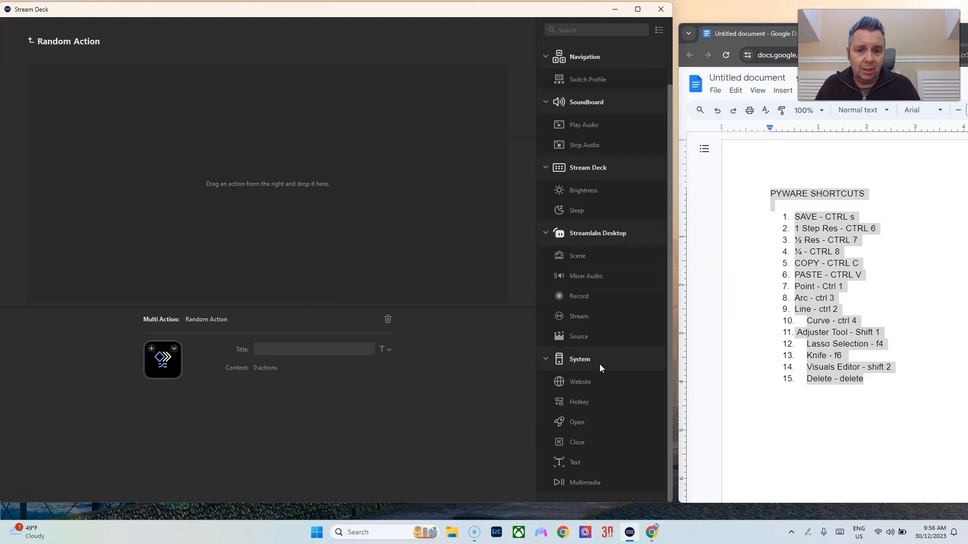
pyautogui.moveTo(579, 402); pyautogui.dragTo(331, 280)
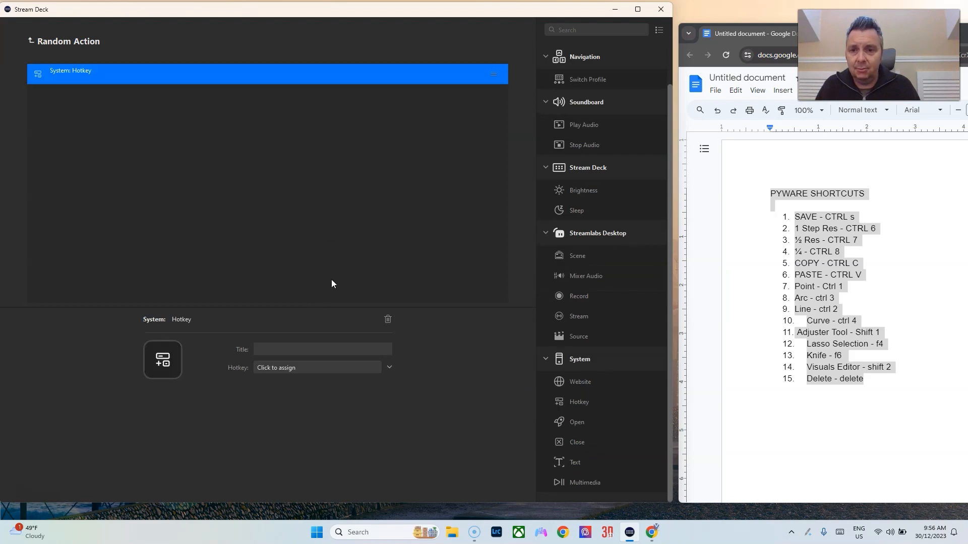
pyautogui.click(323, 344)
pyautogui.write('1 STEP')
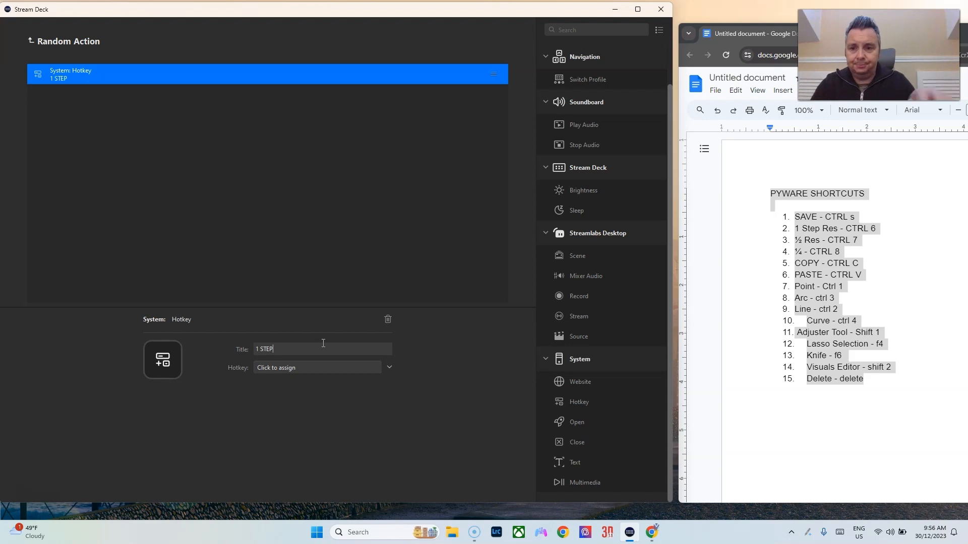
# - Assign Ctrl+6 to the 1 STEP hotkey, as noted in the document's shortcut list, and return to the key layout
pyautogui.click(341, 375)
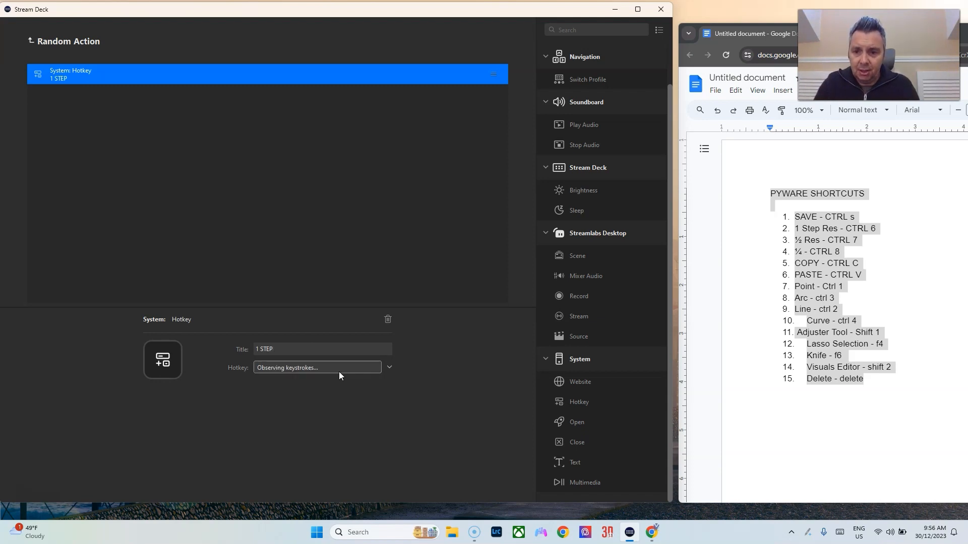
pyautogui.click(884, 235)
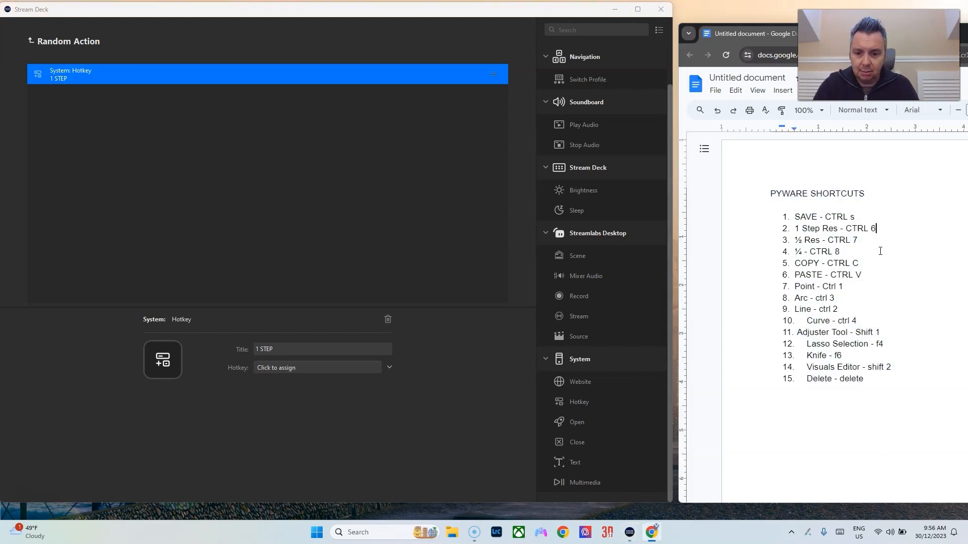
pyautogui.click(293, 368)
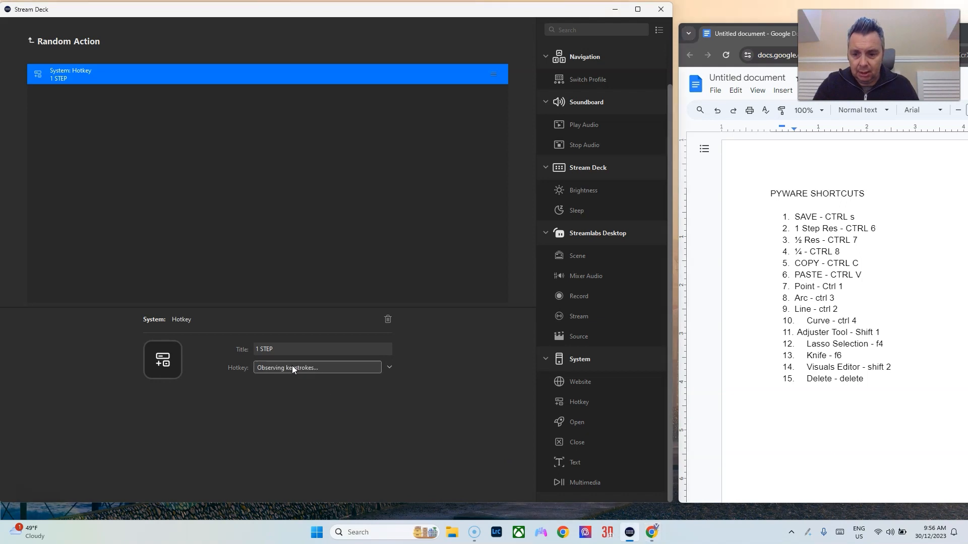
pyautogui.hotkey('ctrl', '6')
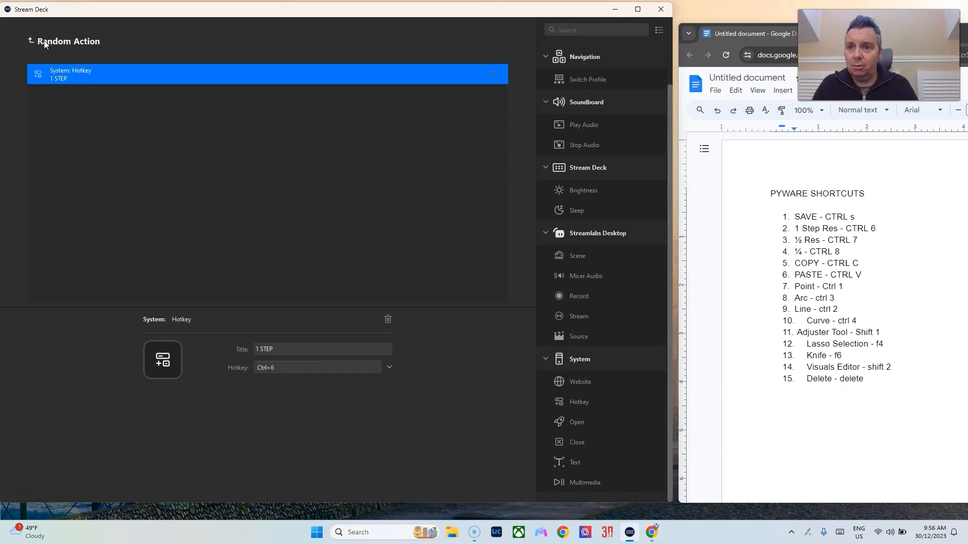
pyautogui.click(31, 38)
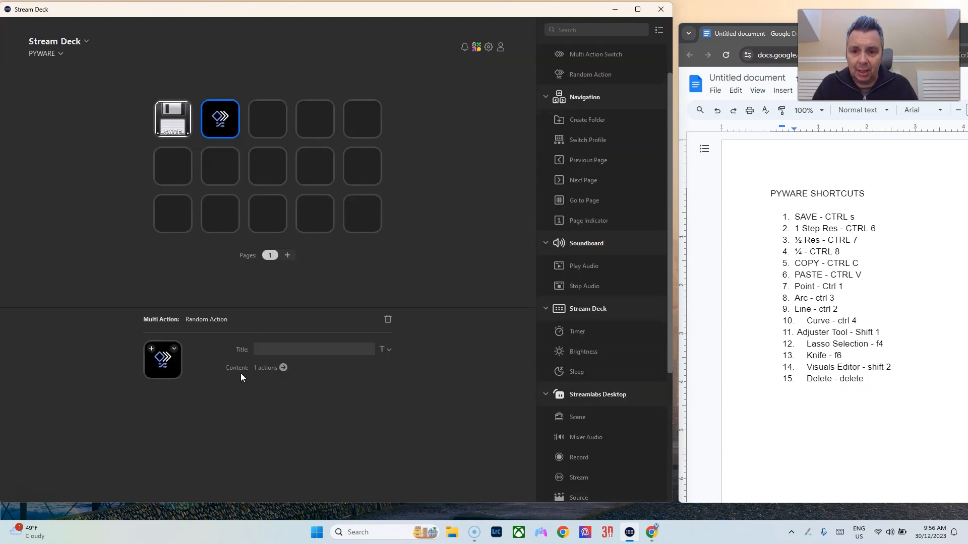
# - Start setting an image from file for the second key and browse to C:\Program Files\Pyware 3D v11.3.0\lib\images
pyautogui.click(174, 349)
pyautogui.click(179, 352)
pyautogui.click(179, 352)
pyautogui.click(192, 369)
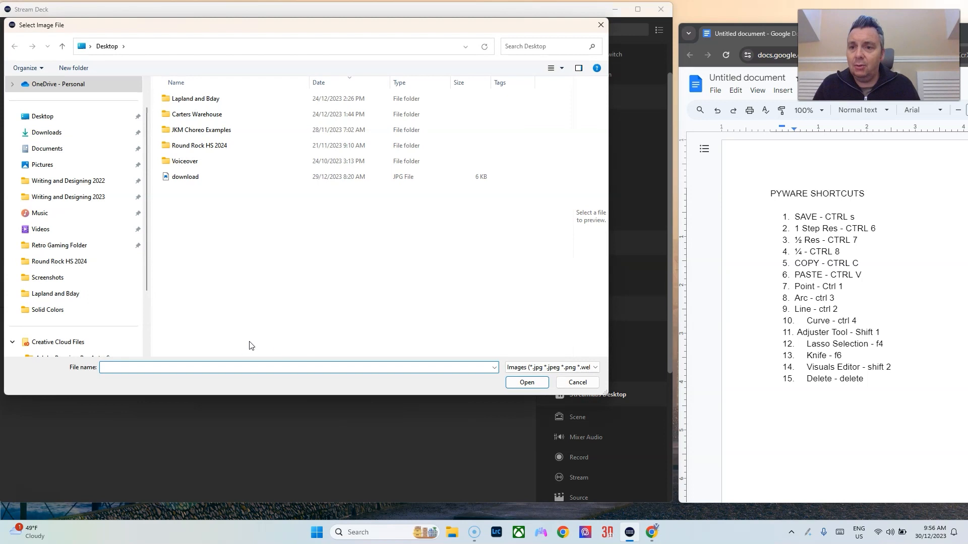
pyautogui.scroll(-2, 92, 219)
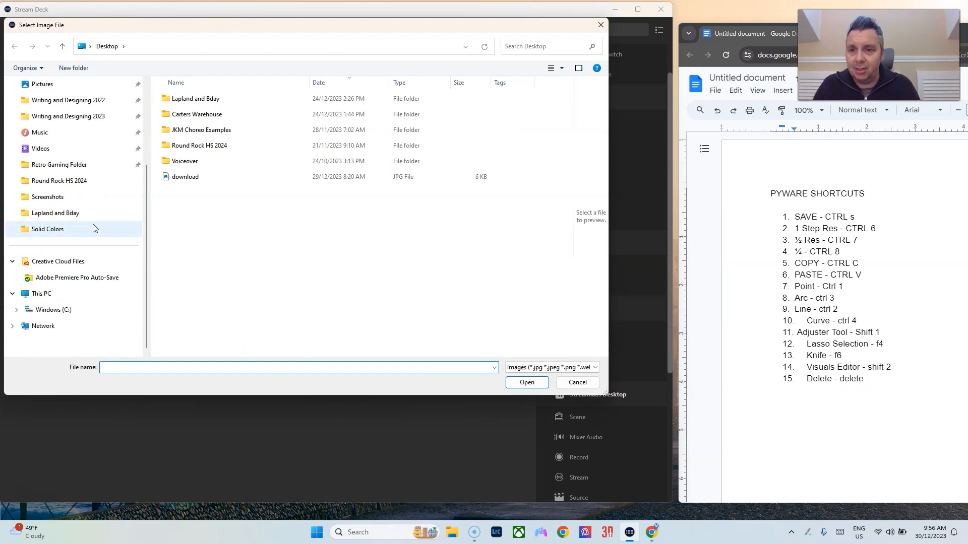
pyautogui.click(65, 318)
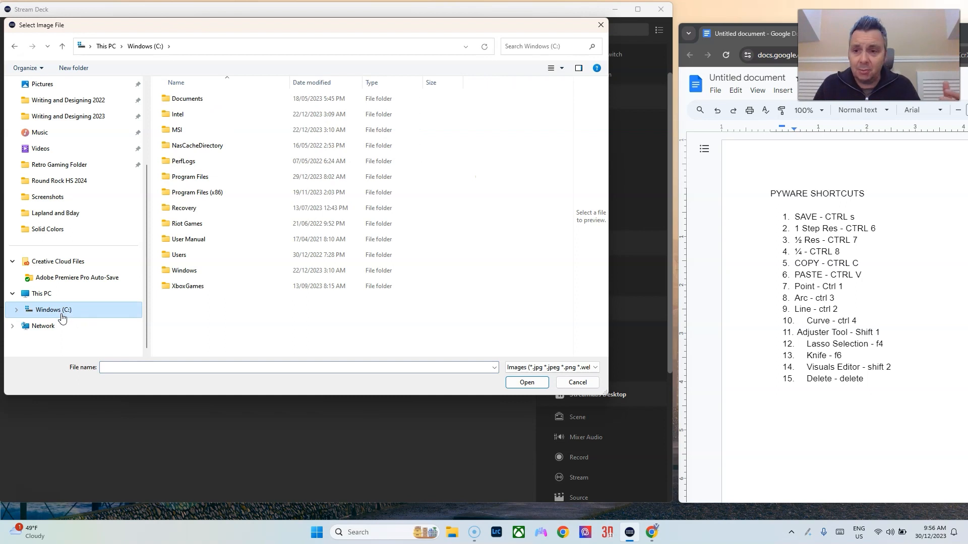
pyautogui.doubleClick(190, 177)
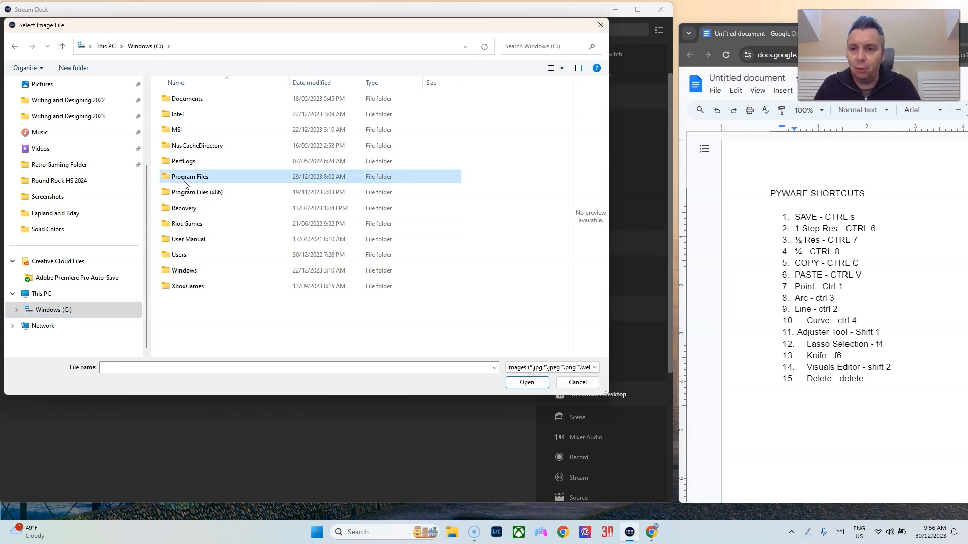
pyautogui.scroll(-10, 278, 258)
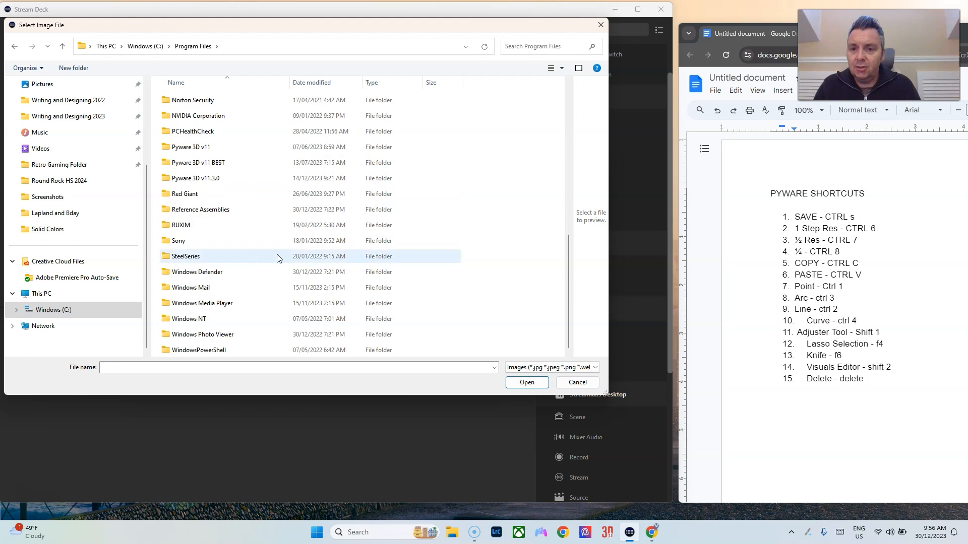
pyautogui.doubleClick(223, 179)
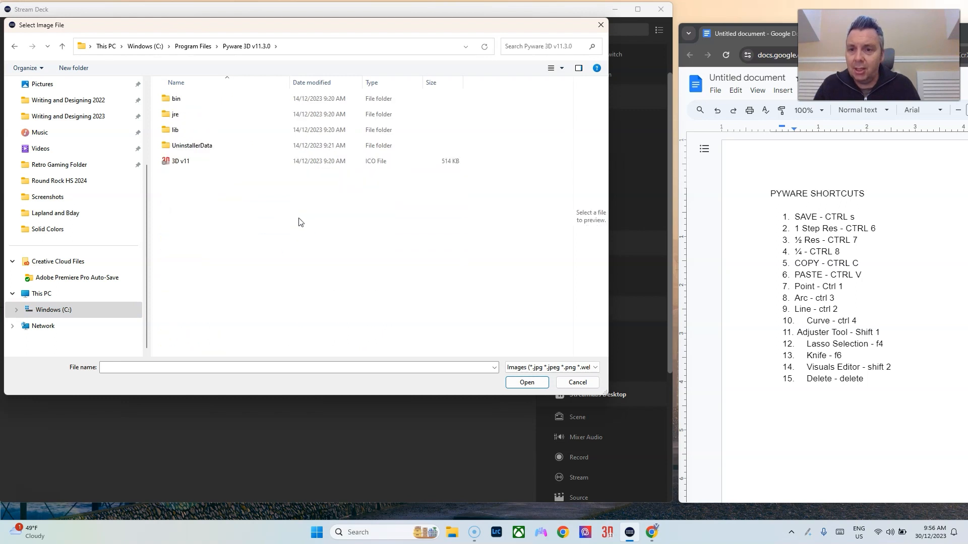
pyautogui.doubleClick(172, 131)
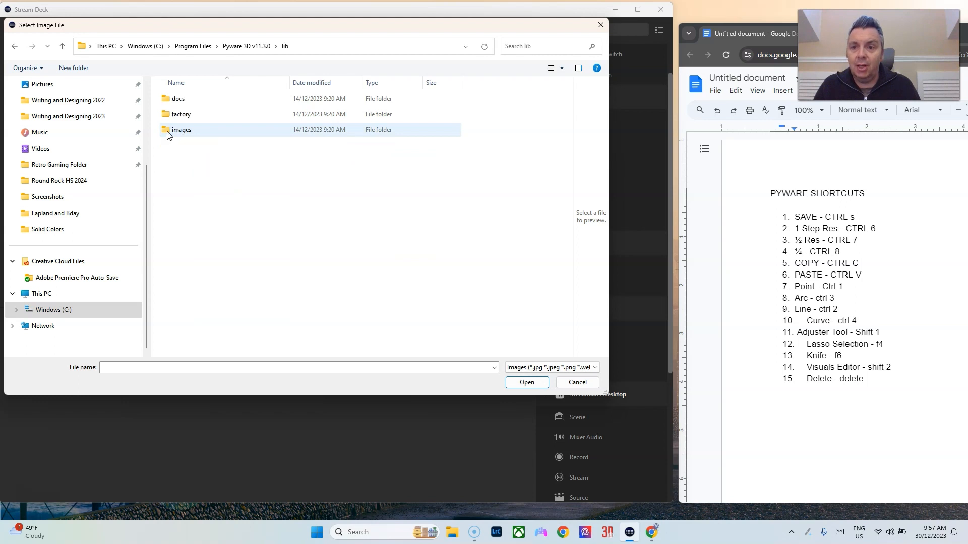
pyautogui.doubleClick(166, 135)
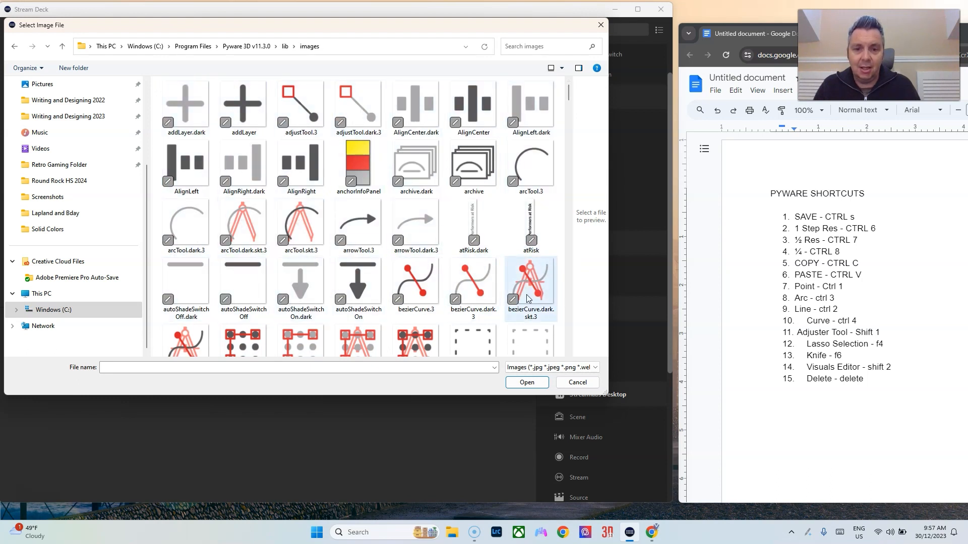
# - Enlarge the image file dialog and apply the "wholeStep" image as the second key's icon
pyautogui.moveTo(605, 390); pyautogui.dragTo(672, 480)
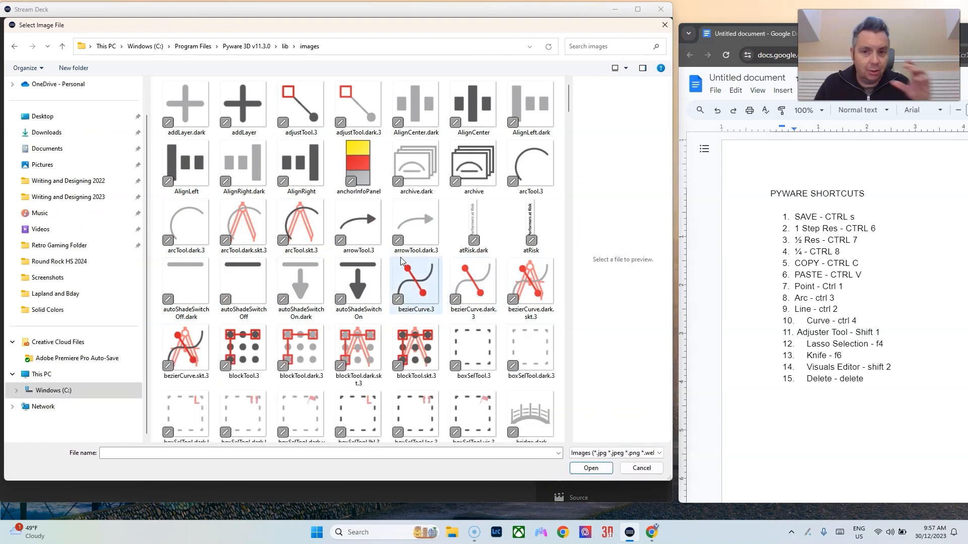
pyautogui.scroll(-5, 413, 273)
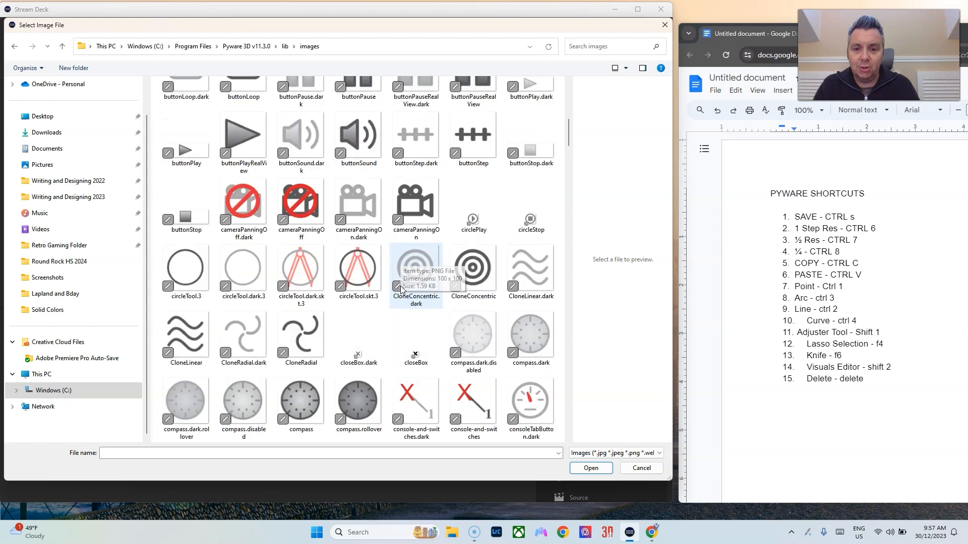
pyautogui.scroll(-10, 499, 342)
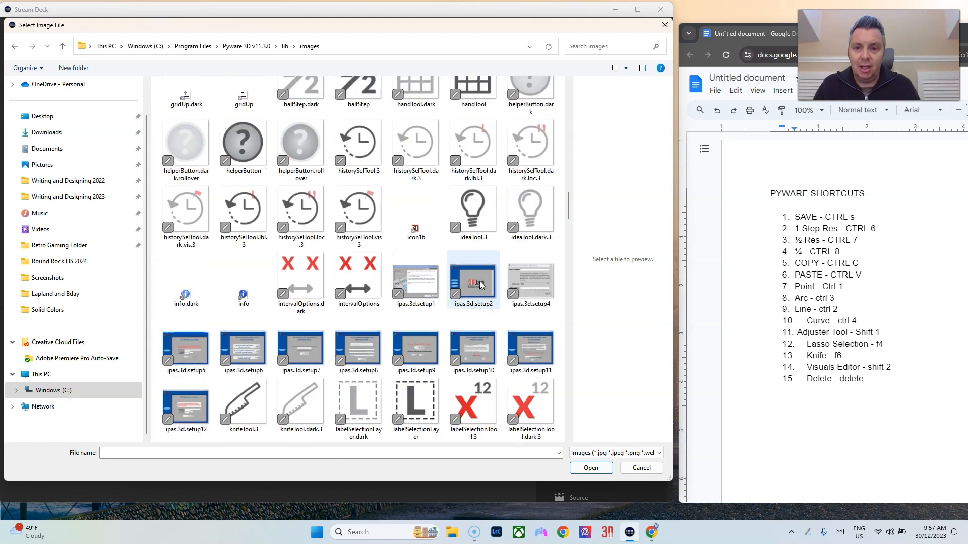
pyautogui.scroll(-5, 479, 277)
pyautogui.scroll(-4, 478, 276)
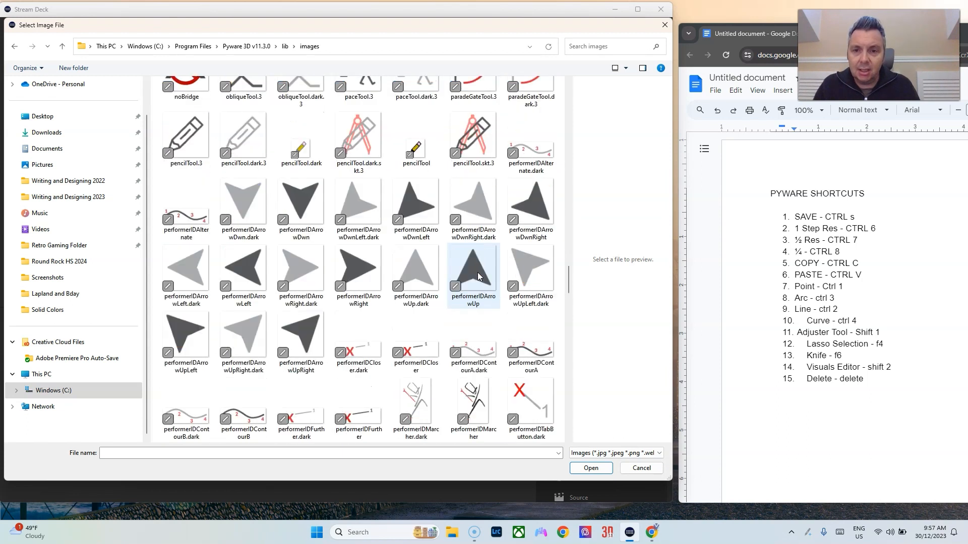
pyautogui.scroll(-10, 478, 275)
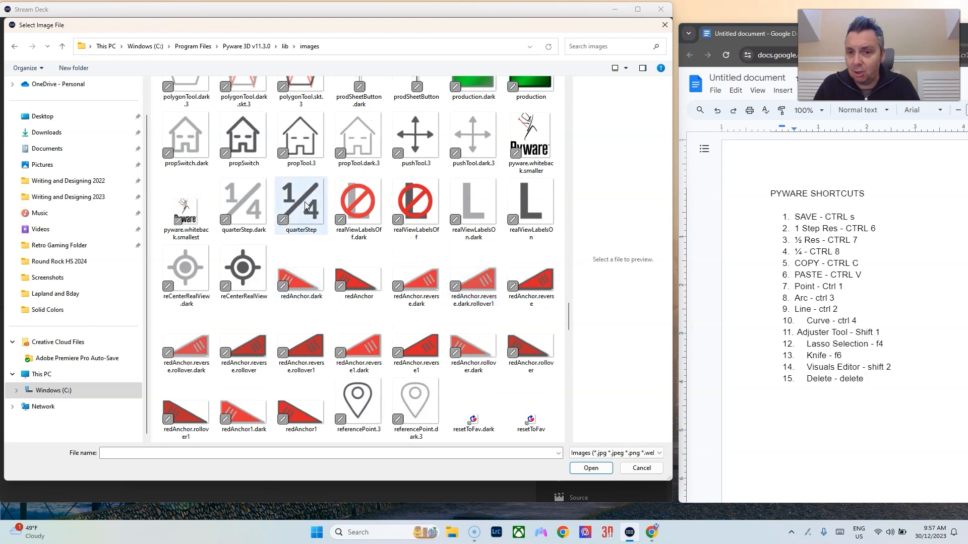
pyautogui.scroll(-10, 305, 205)
pyautogui.scroll(-10, 457, 245)
pyautogui.click(306, 139)
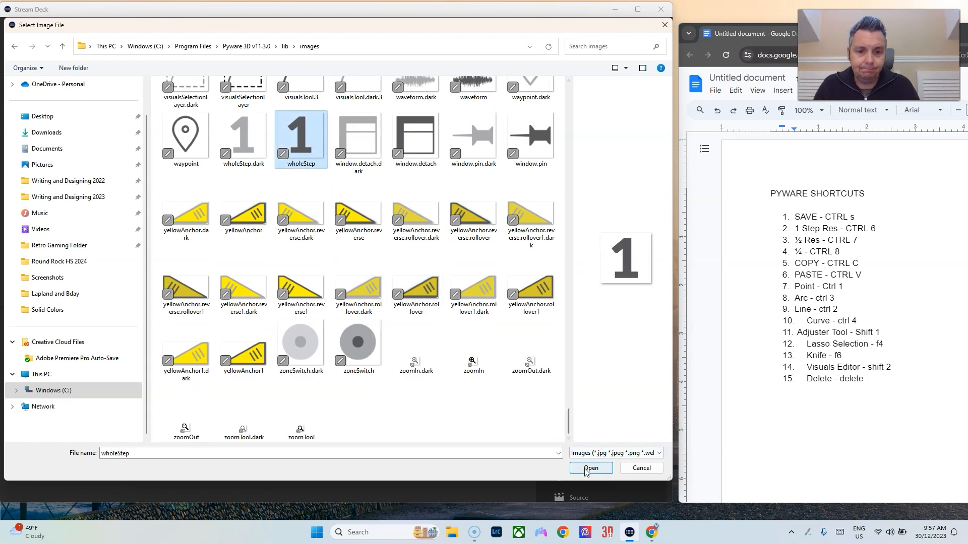
pyautogui.click(588, 469)
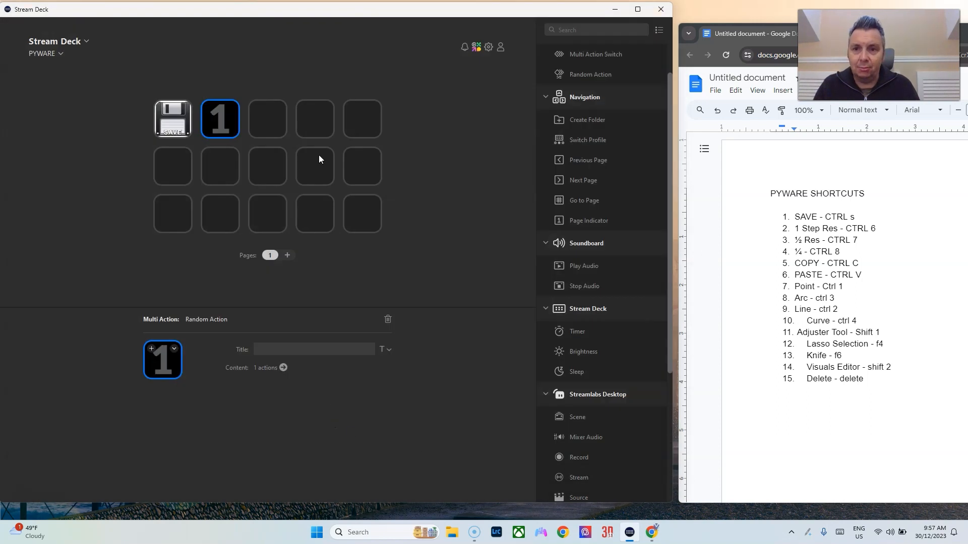
pyautogui.click(277, 121)
pyautogui.click(228, 123)
pyautogui.click(173, 124)
pyautogui.click(222, 125)
pyautogui.click(263, 128)
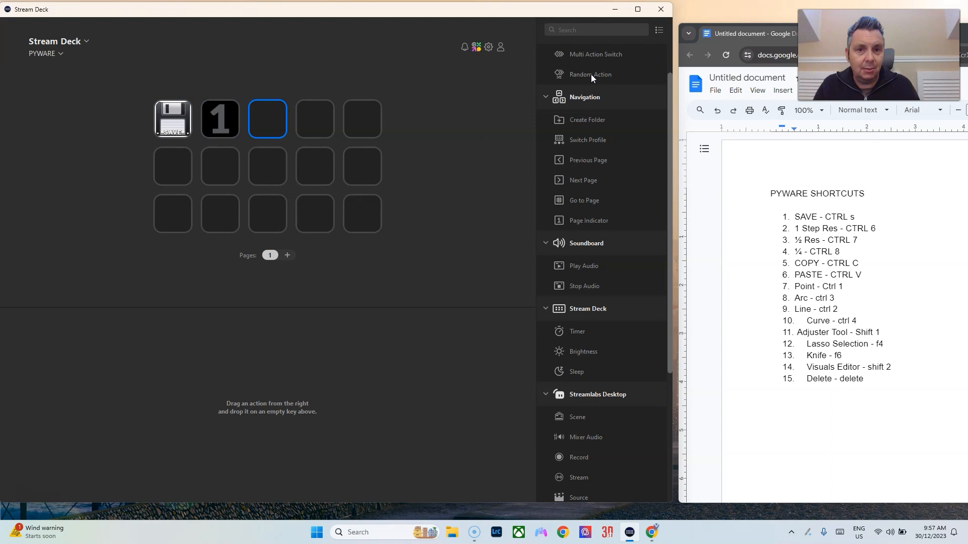
pyautogui.moveTo(185, 127)
pyautogui.mouseDown()
pyautogui.moveTo(228, 126)
pyautogui.moveTo(173, 121)
pyautogui.moveTo(176, 129)
pyautogui.mouseUp()
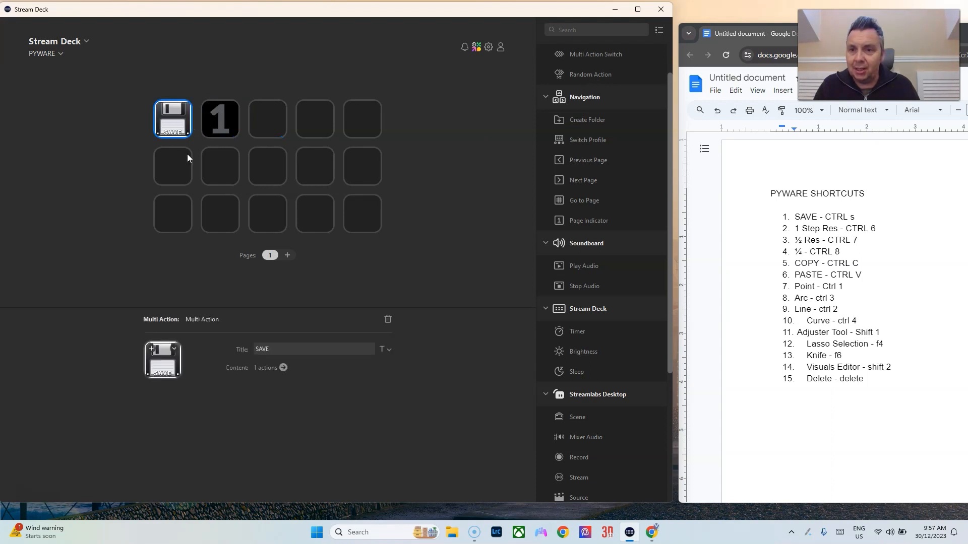
pyautogui.click(278, 132)
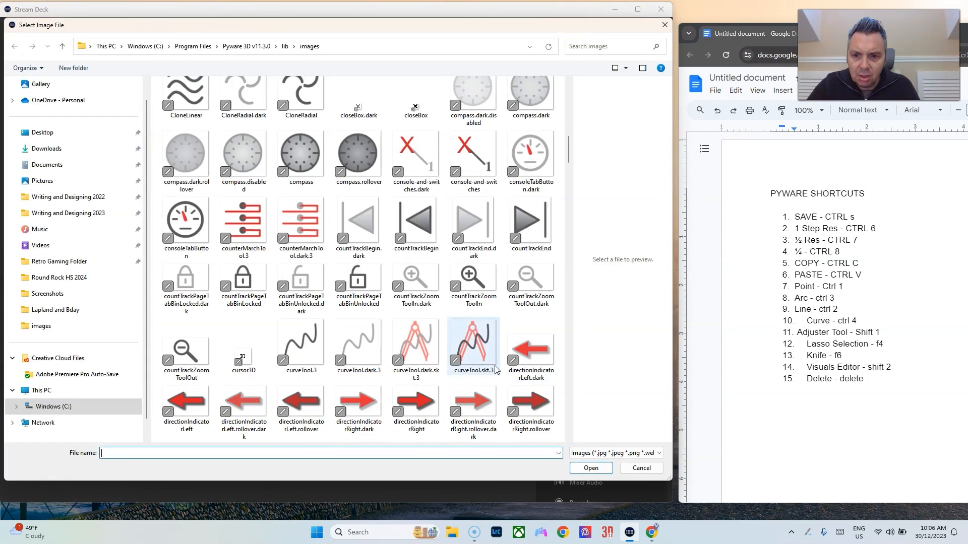
# - Cancel the image file selection and give the DELETE key the outlined trash can from the Elgato Default Light icon library
pyautogui.scroll(-1, 495, 365)
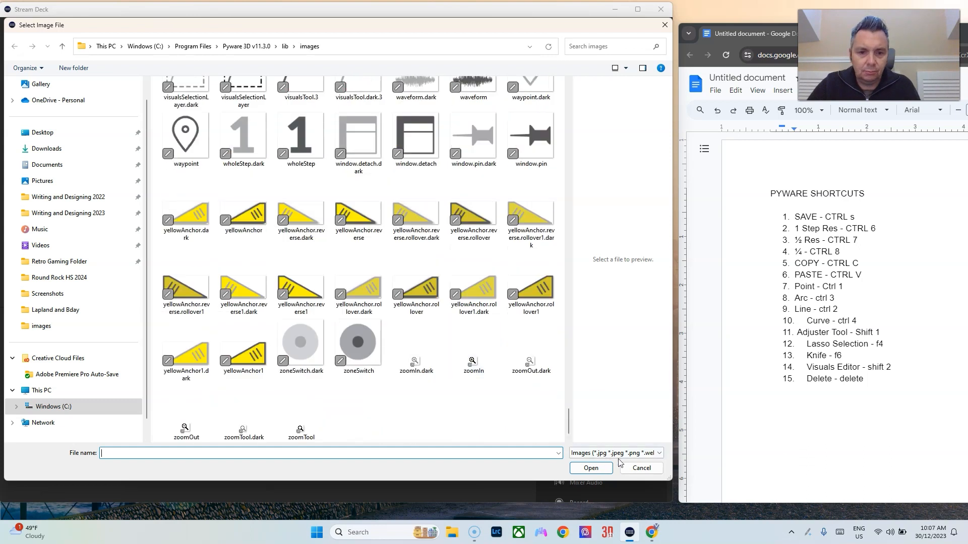
pyautogui.click(637, 468)
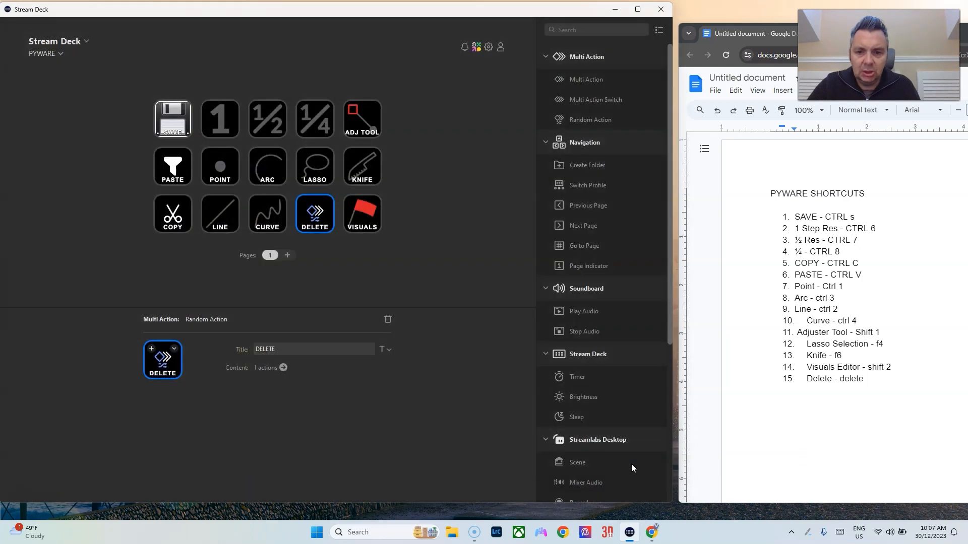
pyautogui.click(173, 349)
pyautogui.click(205, 377)
pyautogui.click(174, 349)
pyautogui.click(222, 383)
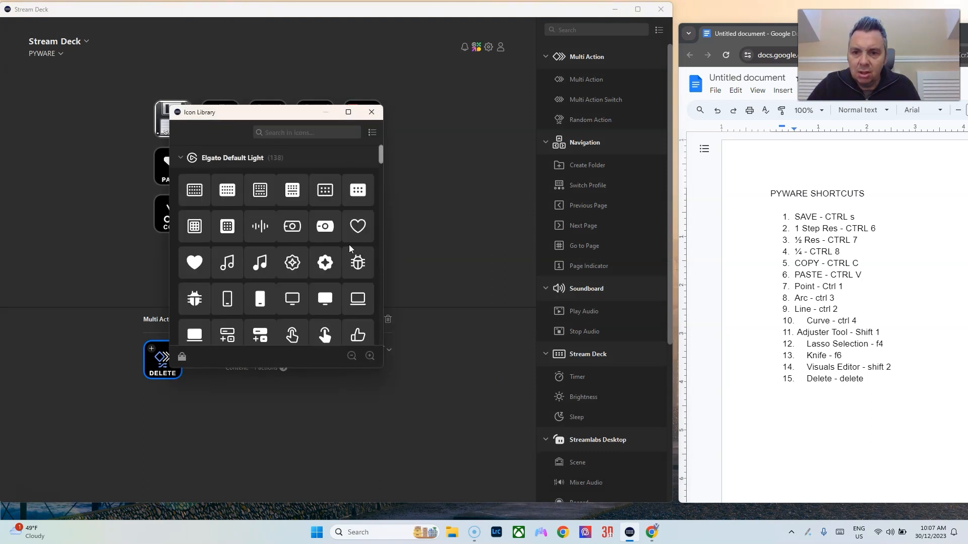
pyautogui.scroll(-2, 348, 247)
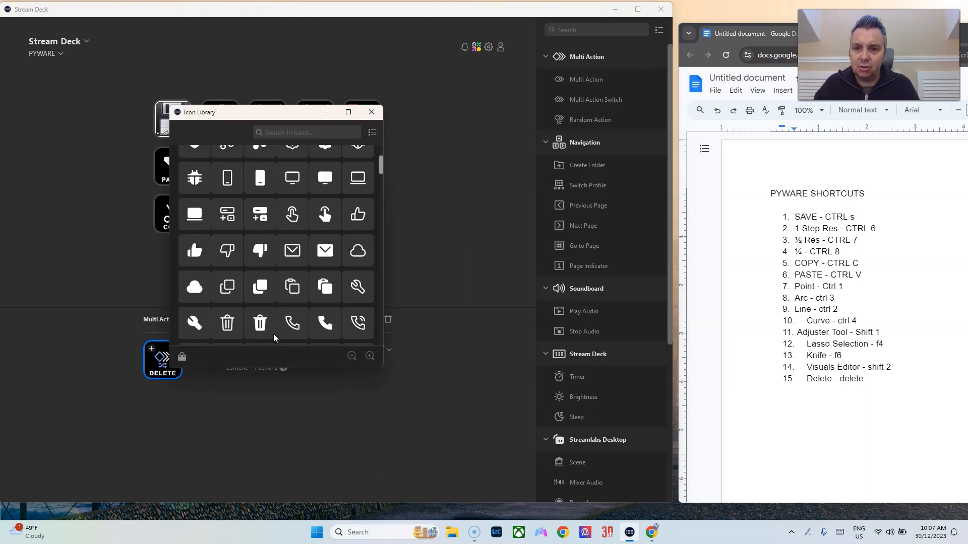
pyautogui.click(226, 323)
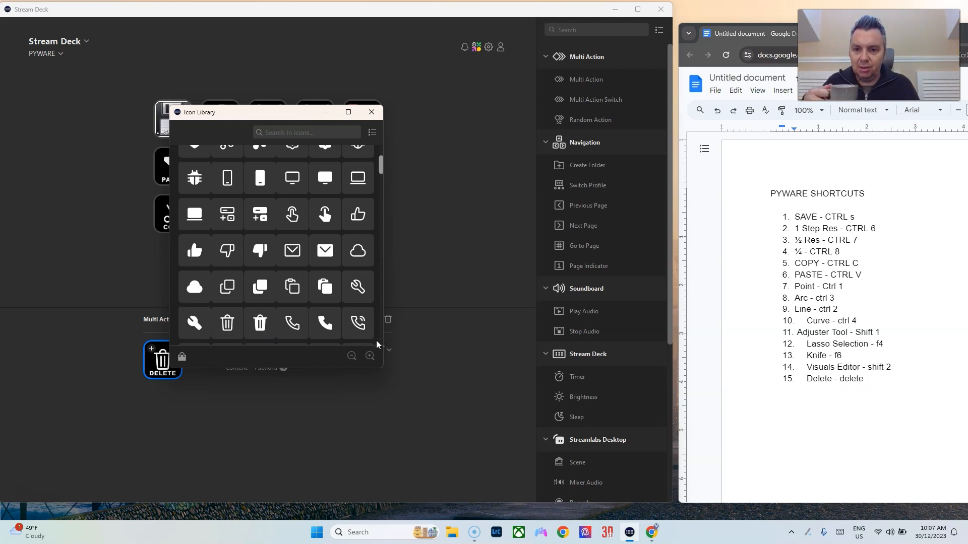
pyautogui.click(372, 112)
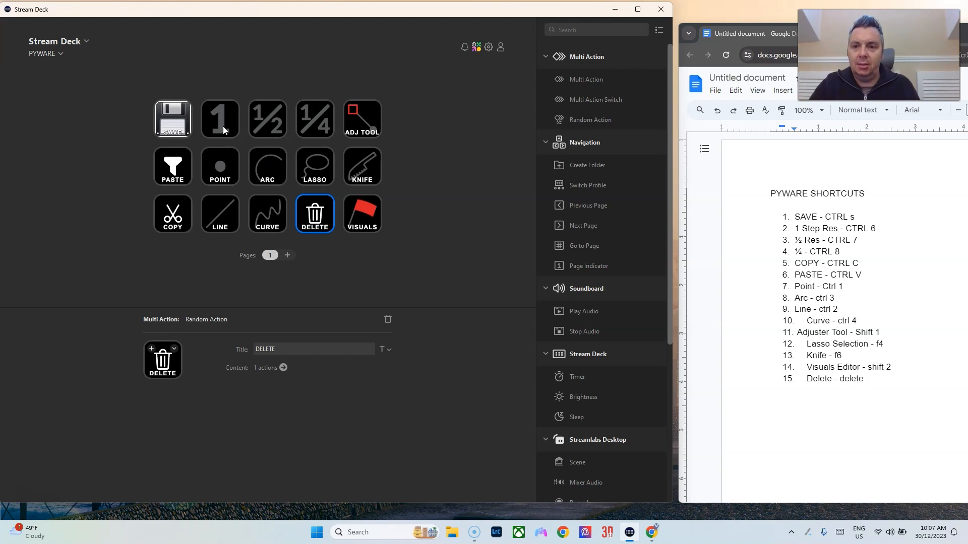
# - Rearrange the first row to SAVE, DELETE, 1, 1/2, 1/4 by swapping keys, placing ADJ TOOL fourth in the third row
pyautogui.moveTo(324, 218); pyautogui.dragTo(220, 121)
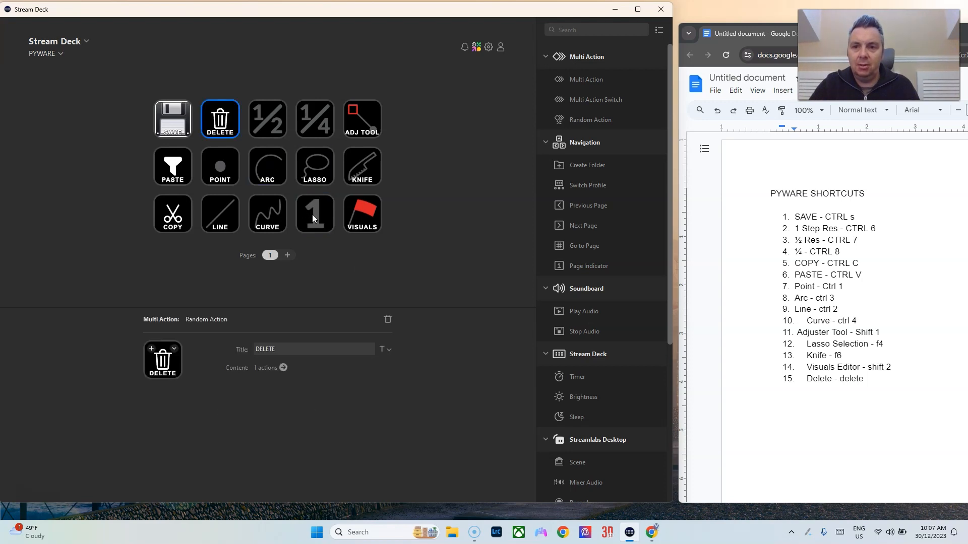
pyautogui.moveTo(313, 214); pyautogui.dragTo(269, 124)
pyautogui.moveTo(317, 222); pyautogui.dragTo(362, 121)
pyautogui.click(444, 229)
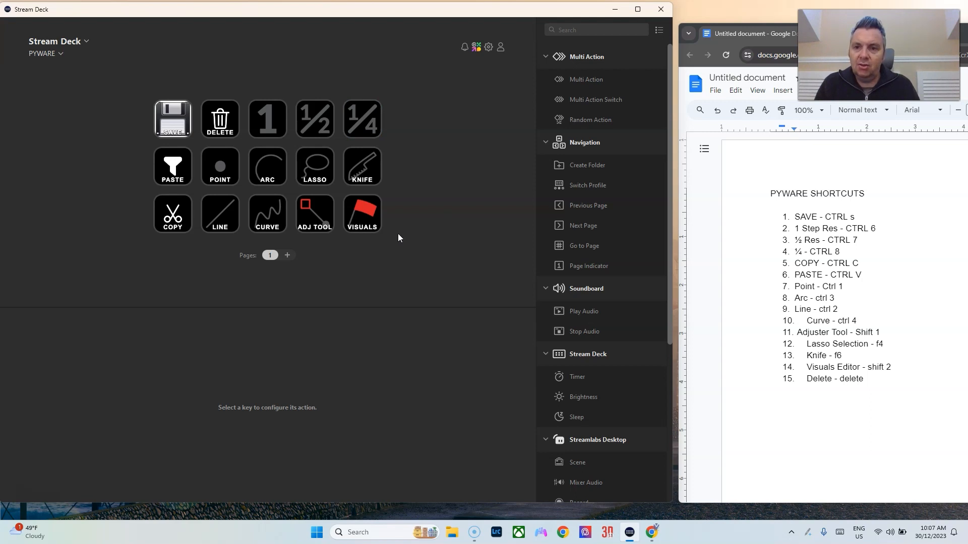
# - Reorder the lower rows so LASSO and ADJ TOOL fill the second column, POINT and LINE the third, ARC and CURVE the fourth
pyautogui.moveTo(317, 176)
pyautogui.mouseDown()
pyautogui.moveTo(217, 173)
pyautogui.moveTo(267, 168)
pyautogui.mouseUp()
pyautogui.moveTo(315, 214)
pyautogui.mouseDown()
pyautogui.moveTo(220, 215)
pyautogui.moveTo(267, 214)
pyautogui.mouseUp()
pyautogui.click(450, 226)
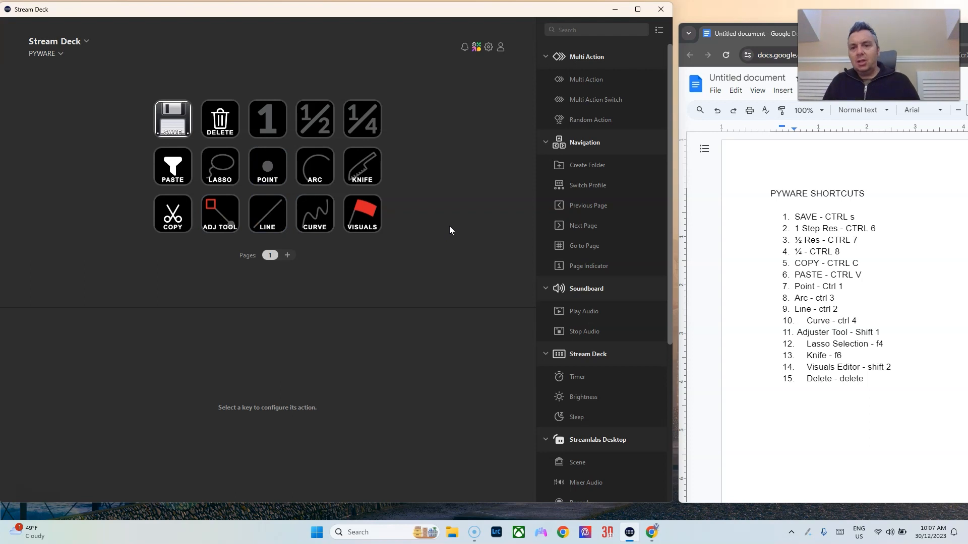
pyautogui.click(222, 169)
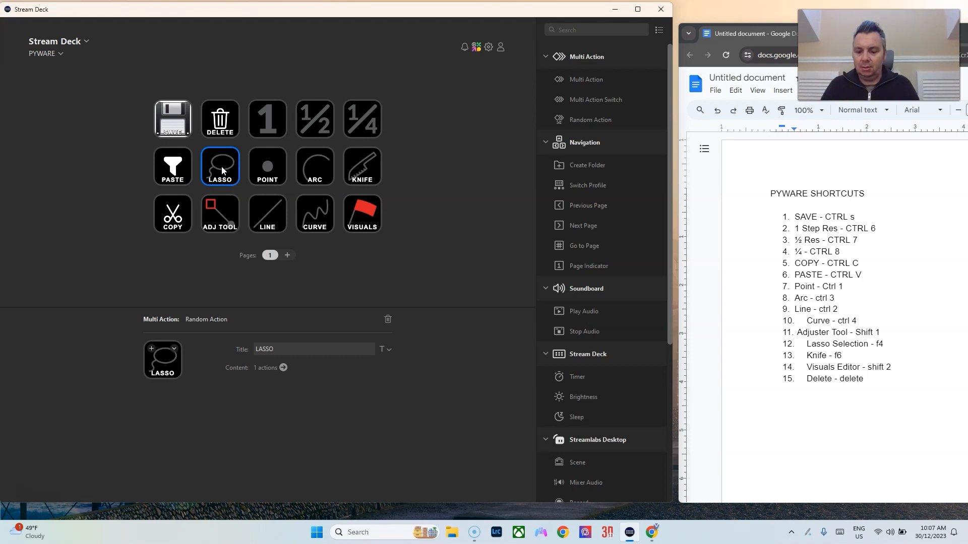
pyautogui.click(445, 193)
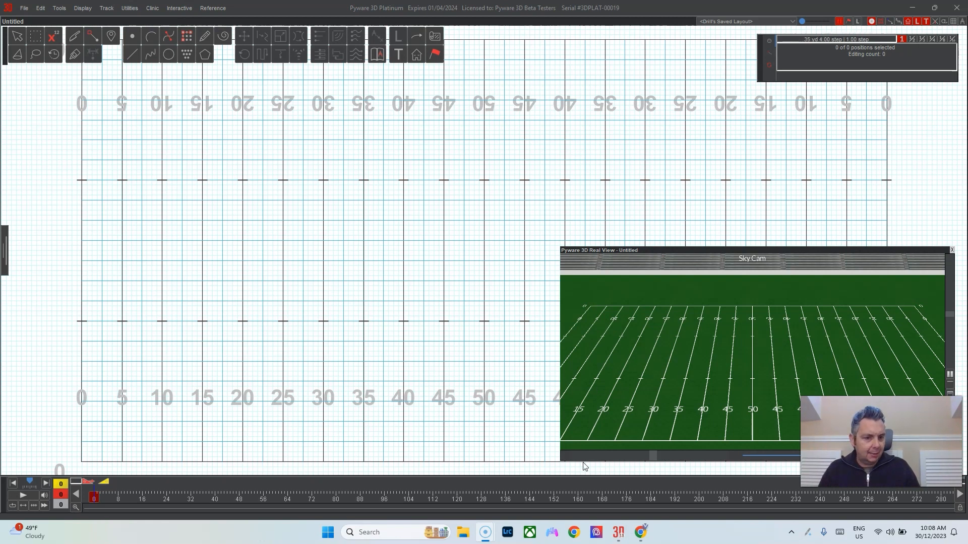
# - Switch to Pyware 3D and add page tabs at counts 0, 16 and 32 on the timeline
pyautogui.click(960, 508)
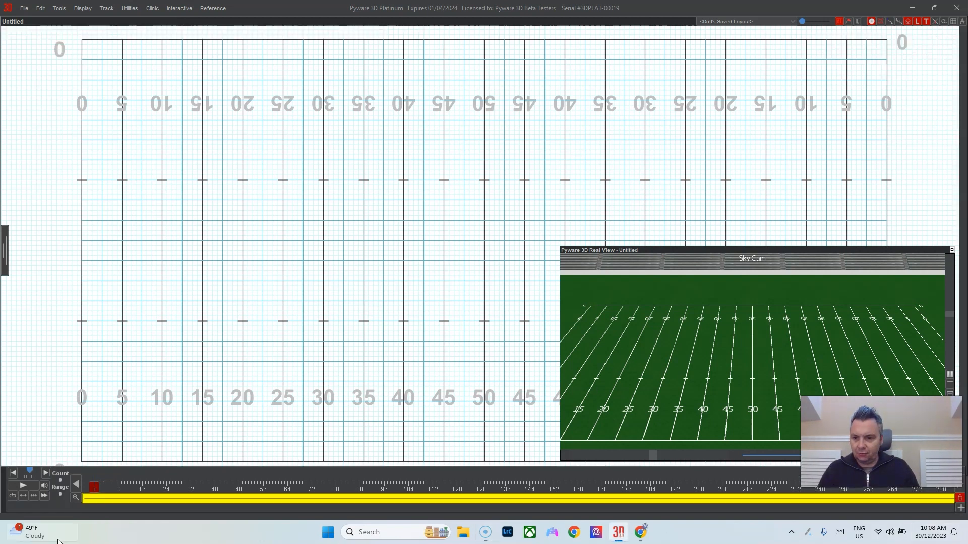
pyautogui.click(96, 499)
pyautogui.click(143, 498)
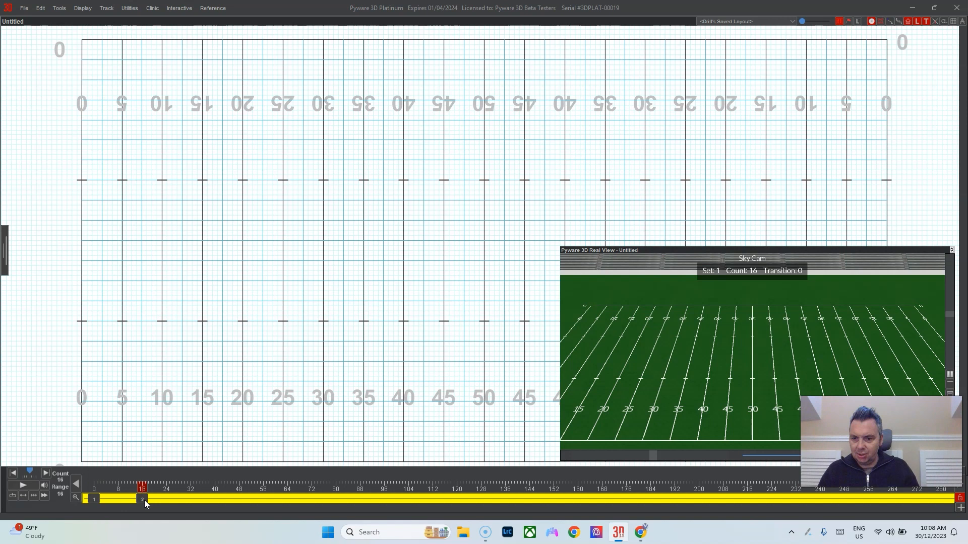
pyautogui.click(192, 499)
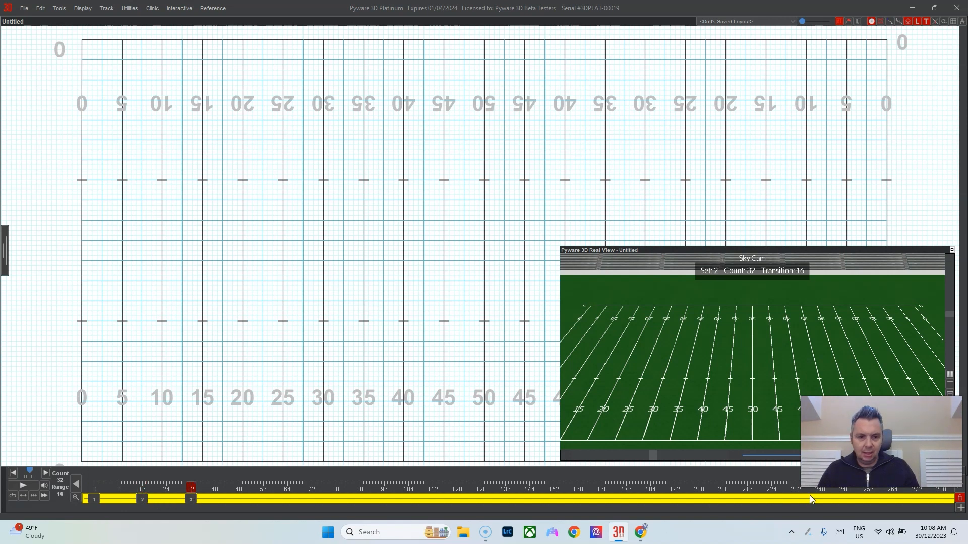
pyautogui.click(960, 508)
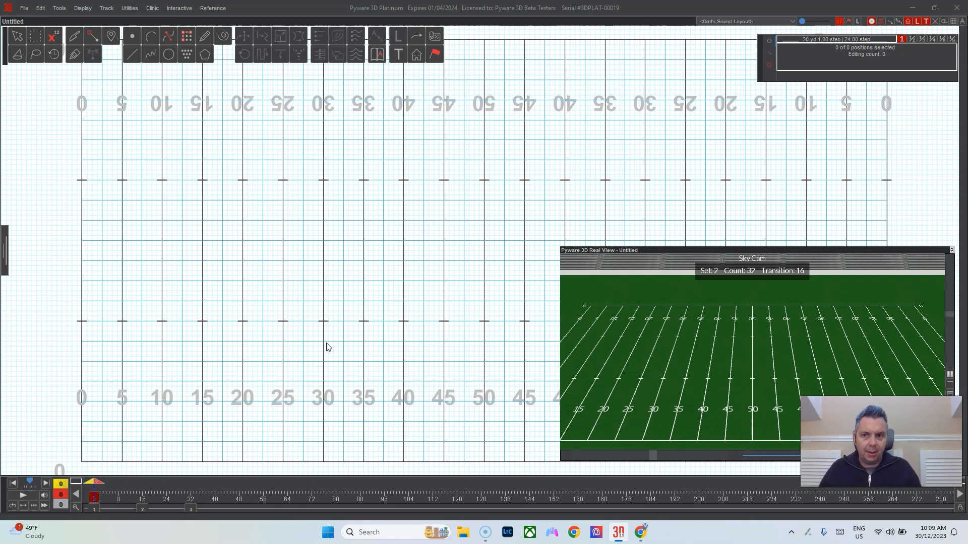
# - Check the selected shortcut set in the Shortcut Editor and close the editor without saving changes
pyautogui.click(132, 9)
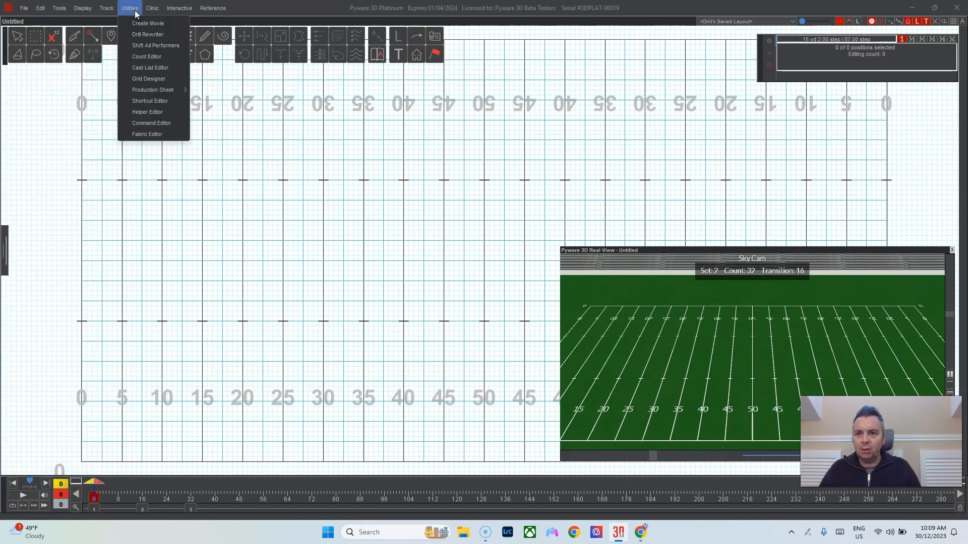
pyautogui.click(129, 99)
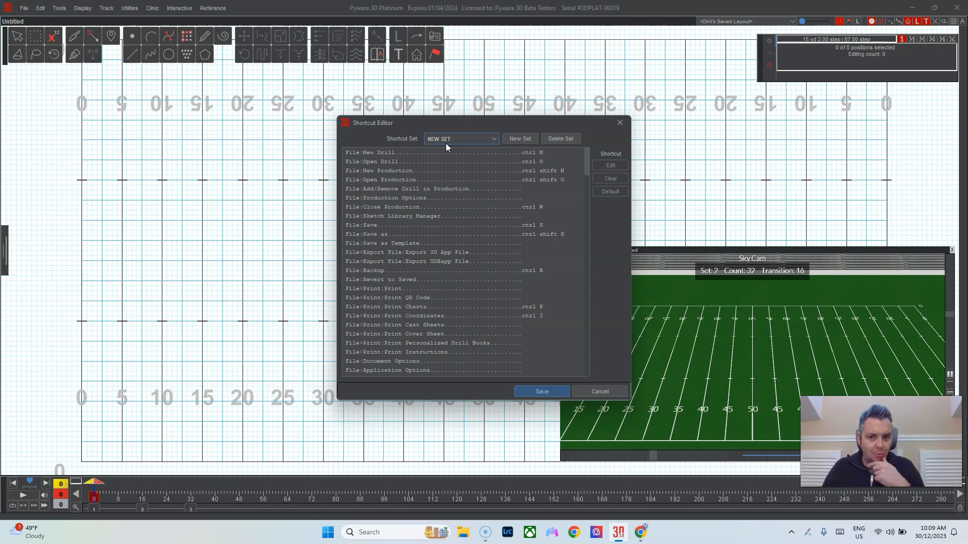
pyautogui.click(603, 391)
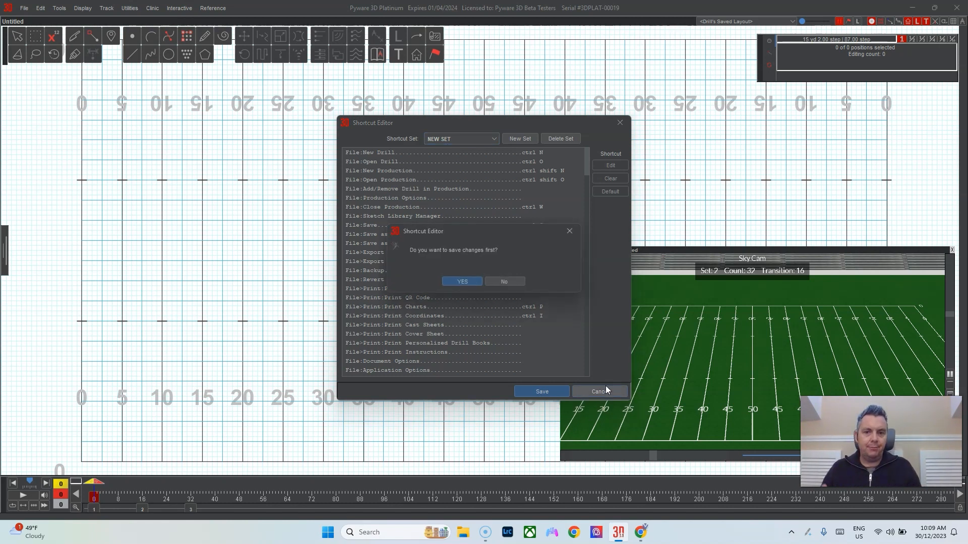
pyautogui.click(513, 284)
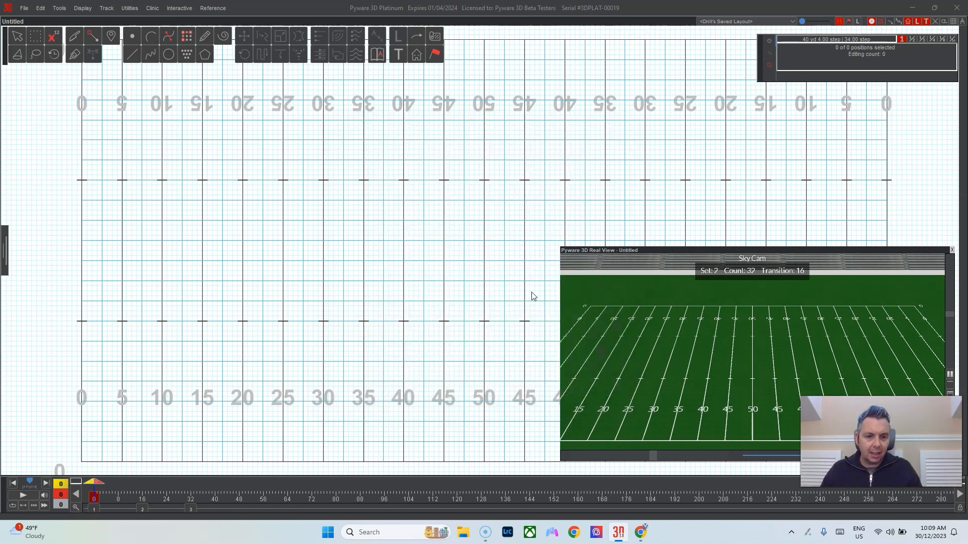
# - Collapse the Real View window, move it out of the way, and place ten performers in a V with the Point tool
pyautogui.doubleClick(660, 250)
pyautogui.moveTo(662, 251); pyautogui.dragTo(107, 78)
pyautogui.press('p')
pyautogui.click(363, 180)
pyautogui.click(383, 200)
pyautogui.click(404, 220)
pyautogui.click(423, 240)
pyautogui.click(444, 260)
pyautogui.click(463, 240)
pyautogui.click(484, 220)
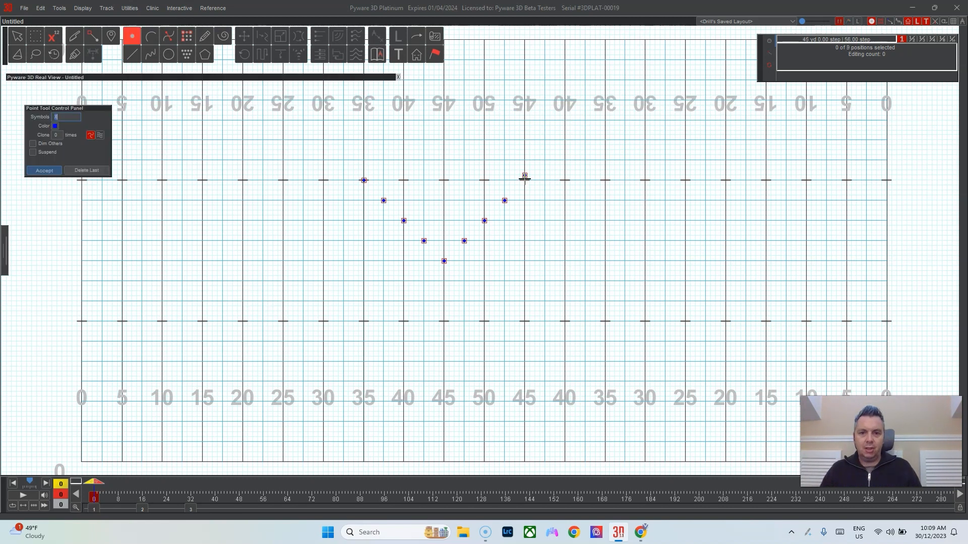
pyautogui.press('Return')
# - Lasso all ten performers and draw a straight line at count 16 along the 45-yard line from hash to hash
pyautogui.click(36, 54)
pyautogui.moveTo(323, 151); pyautogui.dragTo(333, 141)
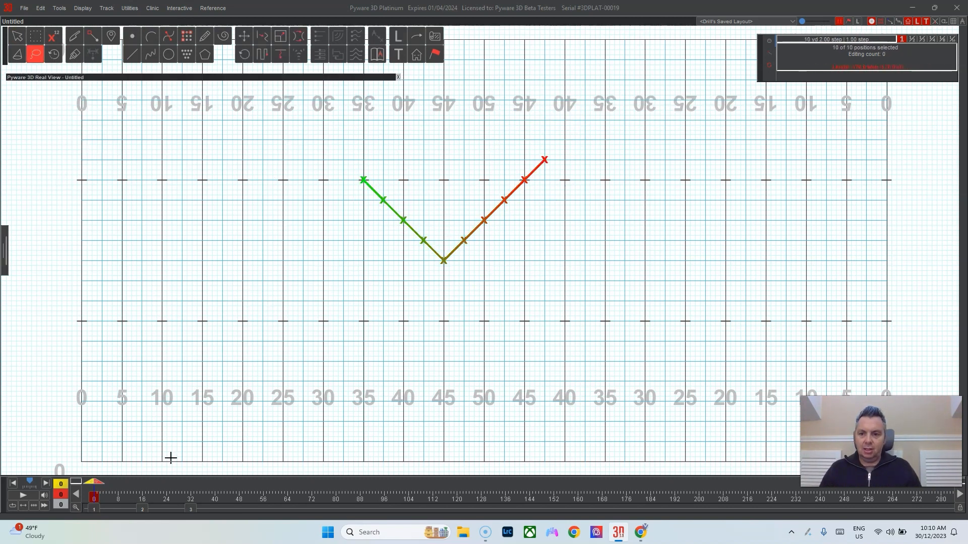
pyautogui.click(142, 509)
pyautogui.click(132, 54)
pyautogui.moveTo(443, 321); pyautogui.dragTo(444, 180)
# - Assign the performers to the 45-yard line form, working outward from the V's lowest point, and accept the form
pyautogui.click(240, 126)
pyautogui.click(444, 261)
pyautogui.click(464, 241)
pyautogui.click(403, 220)
pyautogui.click(504, 200)
pyautogui.click(383, 200)
pyautogui.click(524, 180)
pyautogui.click(363, 180)
pyautogui.click(544, 160)
pyautogui.press('Return')
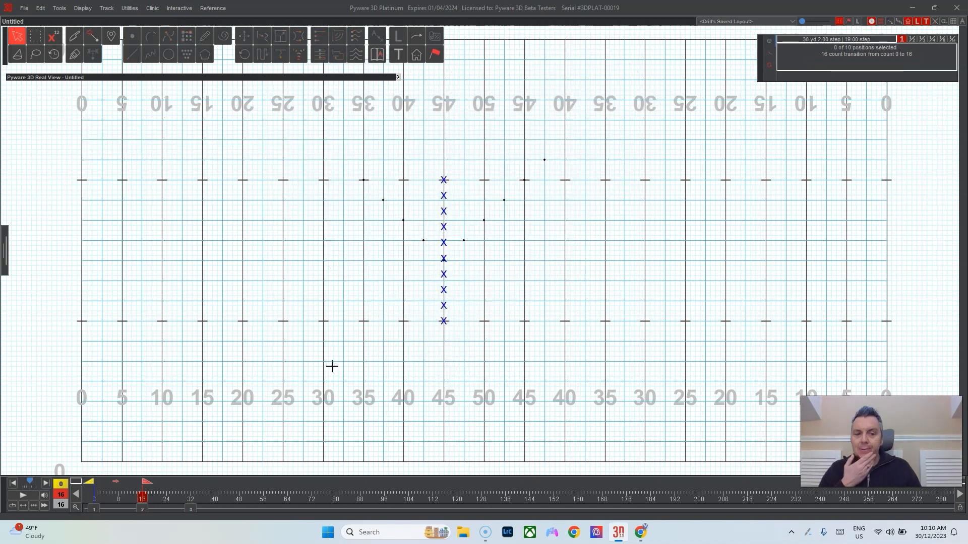
# - Select the performers in the 45-yard line form and delete that form at count 16
pyautogui.moveTo(618, 313); pyautogui.dragTo(561, 382)
pyautogui.press('Delete')
pyautogui.click(423, 296)
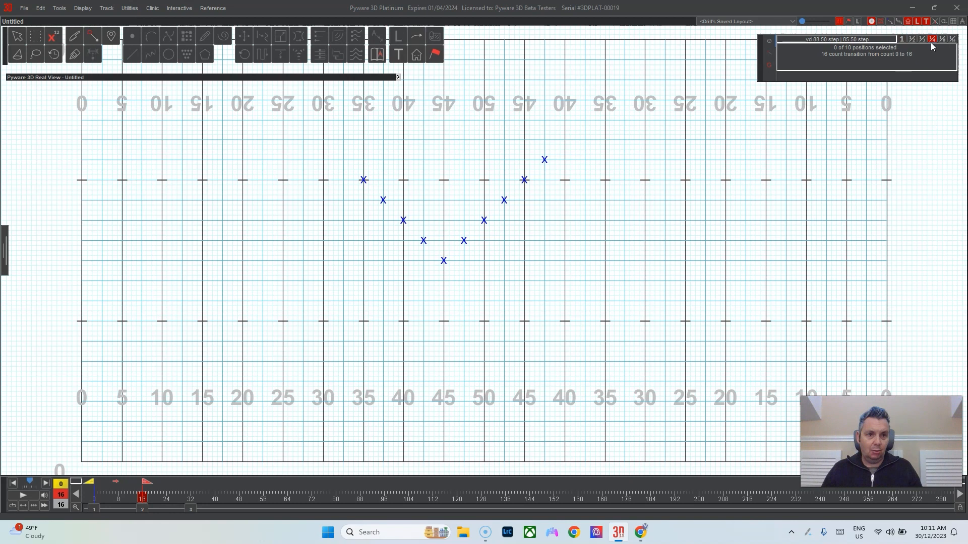
# - Lasso the performers at count 16 and draw a segmented line through the points of the V
pyautogui.click(35, 54)
pyautogui.click(150, 54)
pyautogui.click(444, 261)
pyautogui.click(423, 240)
pyautogui.click(403, 221)
pyautogui.click(363, 180)
pyautogui.click(524, 180)
# - Arrange the performers at count 32 in a horizontal line between the hashes, starting on the 40-yard line
pyautogui.moveTo(146, 482); pyautogui.dragTo(98, 483)
pyautogui.click(191, 510)
pyautogui.click(35, 54)
pyautogui.click(133, 54)
pyautogui.click(403, 281)
pyautogui.click(525, 281)
pyautogui.moveTo(525, 281); pyautogui.dragTo(586, 282)
pyautogui.click(52, 165)
# - Select all performers in the horizontal line and paste the form at count 16
pyautogui.hotkey('ctrl', 'a')
pyautogui.click(142, 509)
pyautogui.hotkey('ctrl', 'v')
# - Select all performers at count 32 and view their Facing options in the Visuals Editor
pyautogui.click(190, 509)
pyautogui.hotkey('ctrl', 'a')
pyautogui.click(92, 36)
pyautogui.moveTo(403, 281)
pyautogui.mouseDown()
pyautogui.moveTo(410, 260)
pyautogui.moveTo(403, 281)
pyautogui.mouseUp()
pyautogui.click(133, 117)
pyautogui.click(18, 36)
pyautogui.hotkey('ctrl', 'a')
pyautogui.click(434, 54)
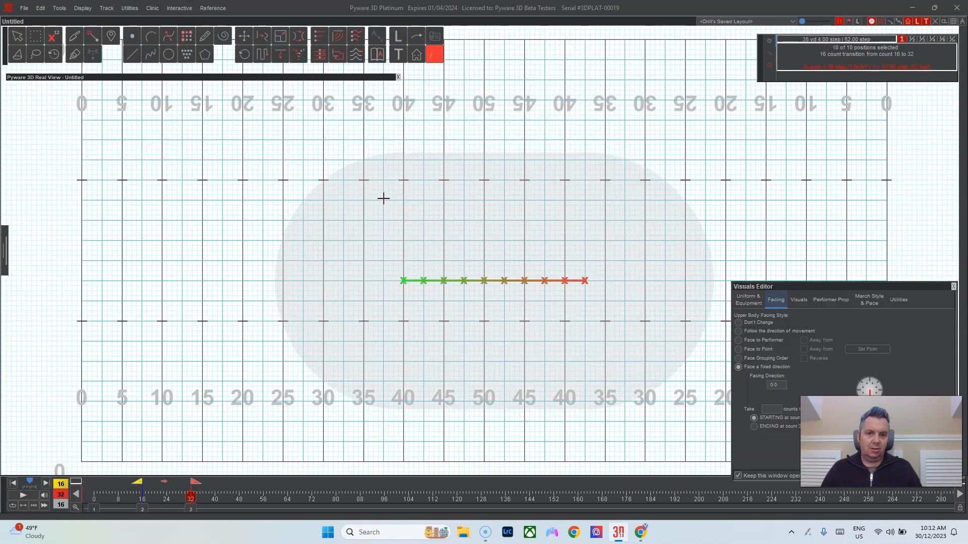
# - Close the Visuals Editor and try to save the drill
pyautogui.click(434, 54)
pyautogui.hotkey('ctrl', 's')
pyautogui.click(620, 347)
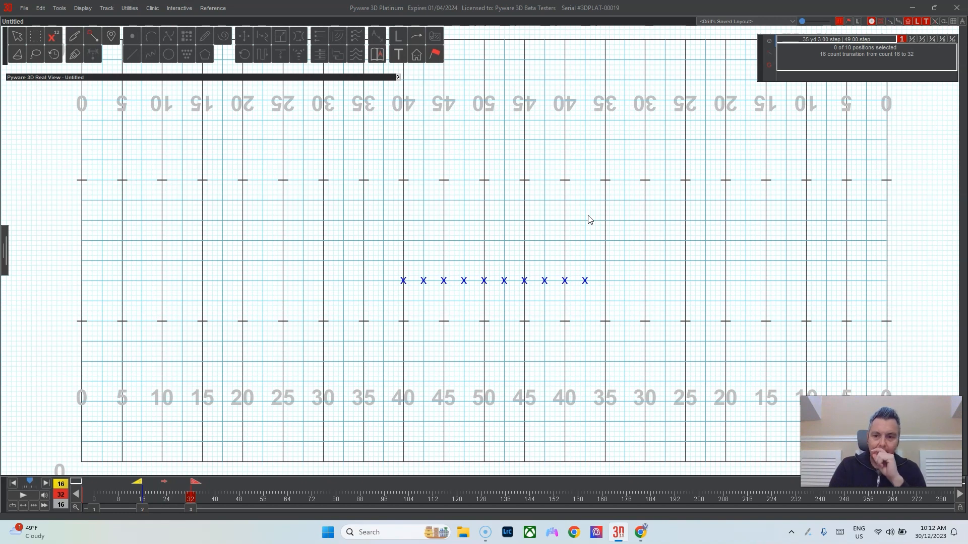
# - Open the Shortcut Editor and move its window clear of the performers on the field
pyautogui.click(130, 8)
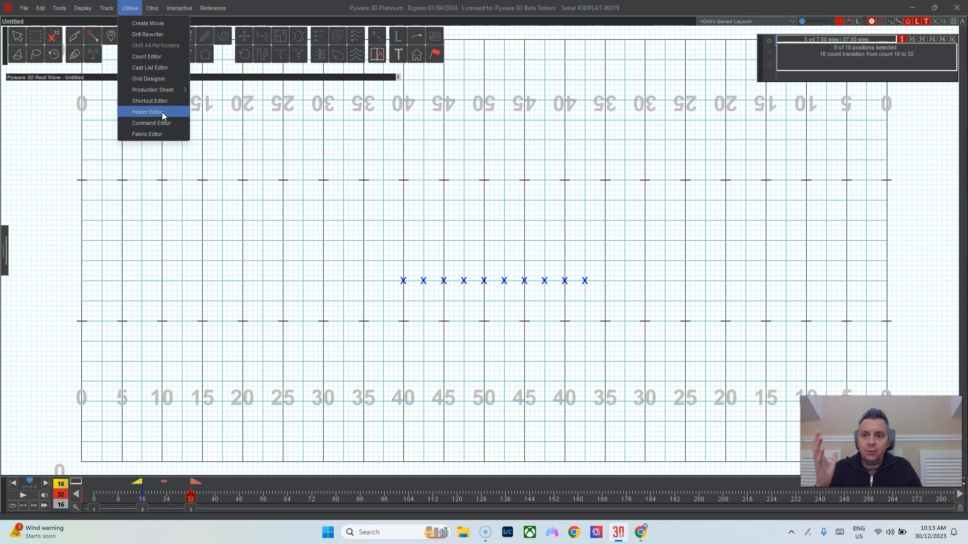
pyautogui.click(150, 100)
pyautogui.moveTo(399, 116); pyautogui.dragTo(111, 101)
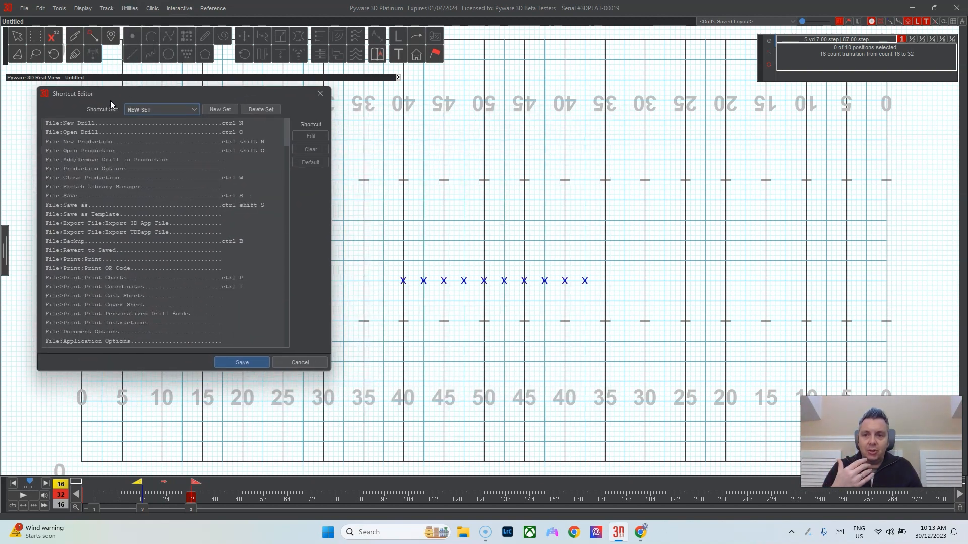